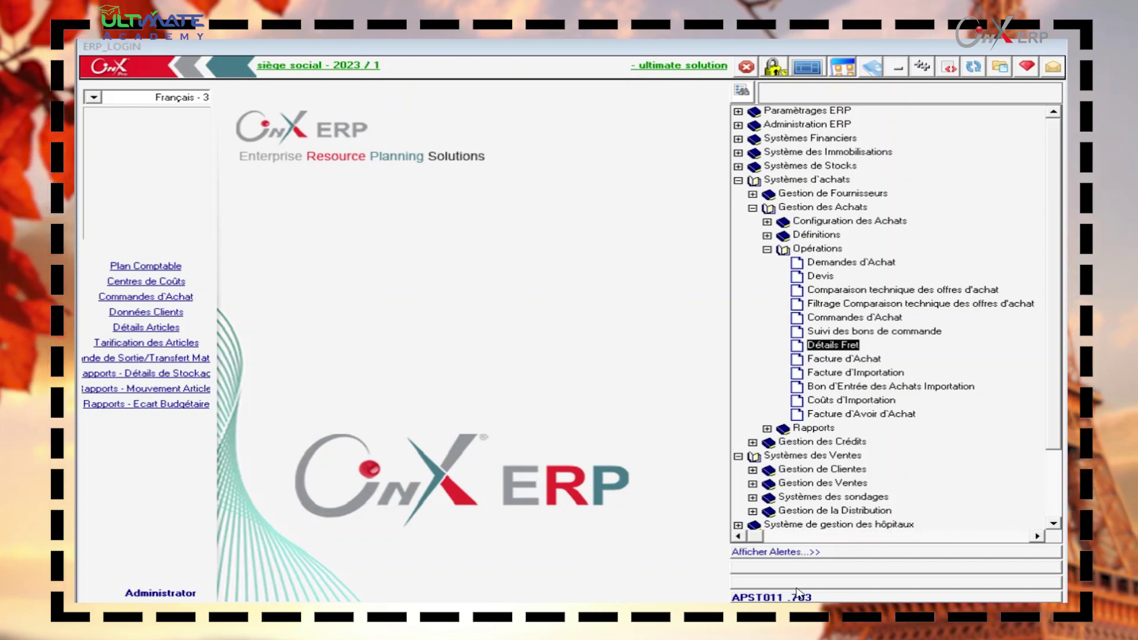
Start a new Détails Fret record and set its Date d'Expédition to 5/5/2023.
{"action": "double_click", "coordinate": [835, 349]}
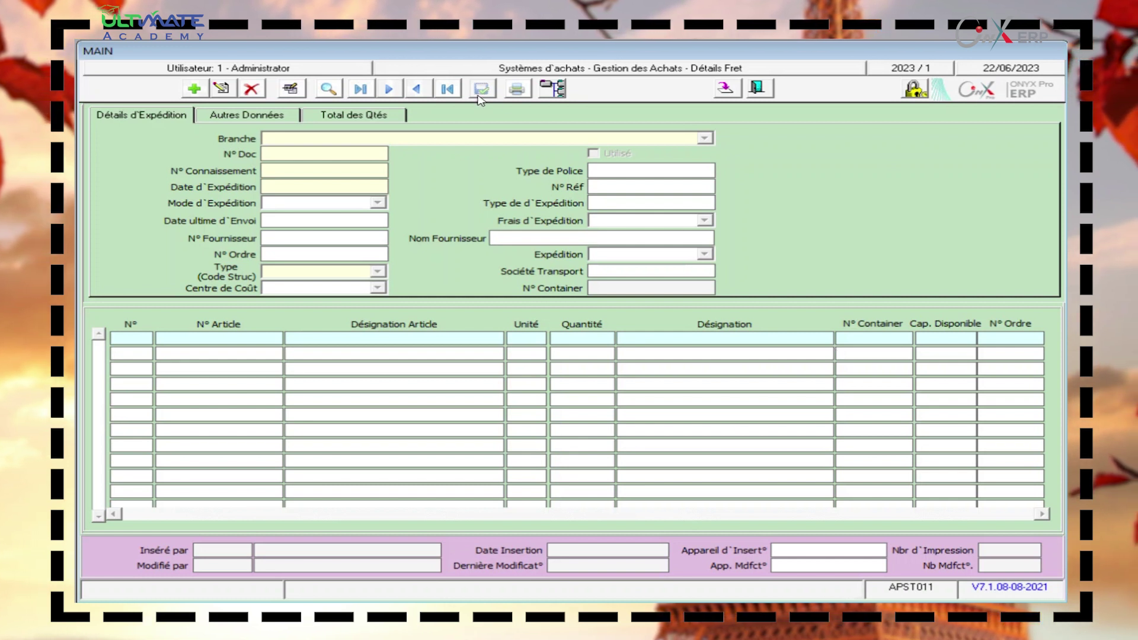
{"action": "left_click", "coordinate": [194, 89]}
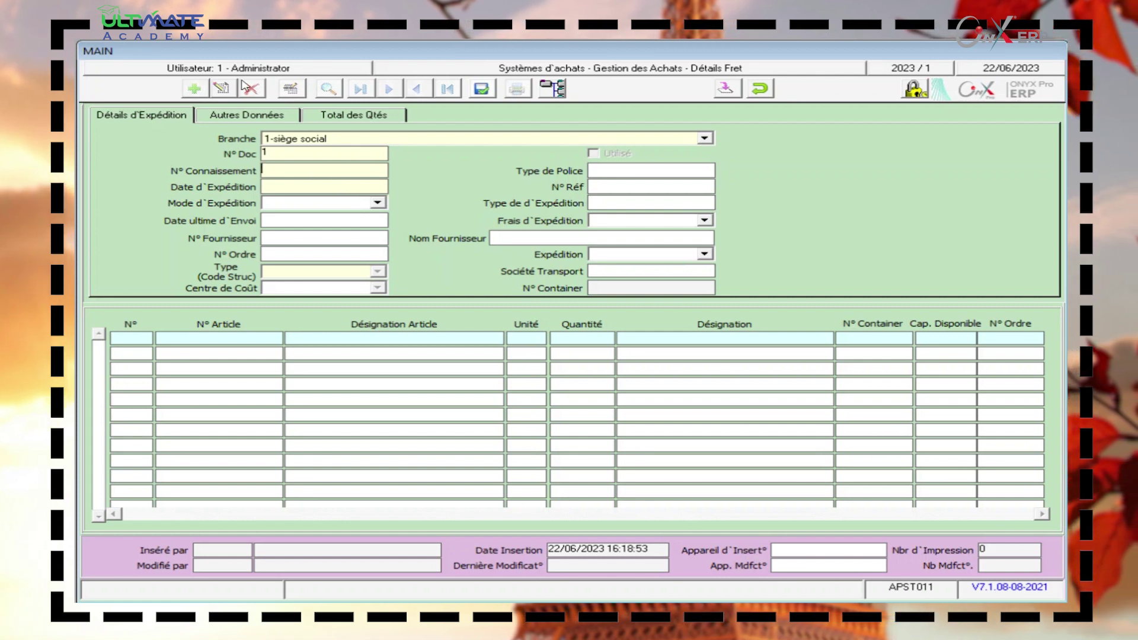
{"action": "left_click", "coordinate": [314, 184]}
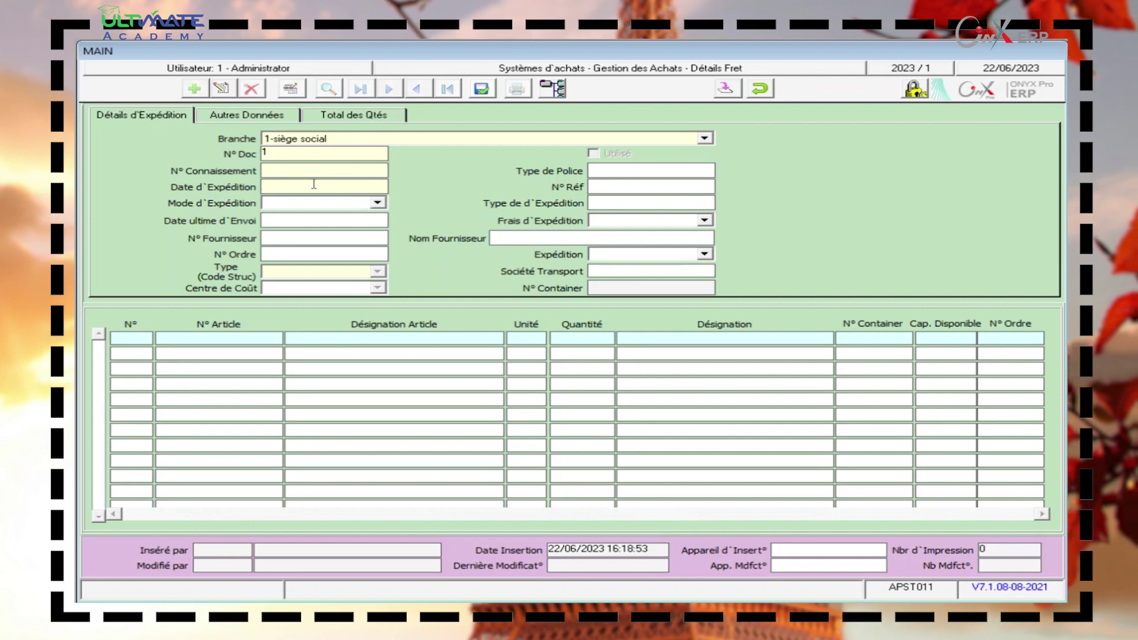
{"action": "type", "text": "5/5/2023"}
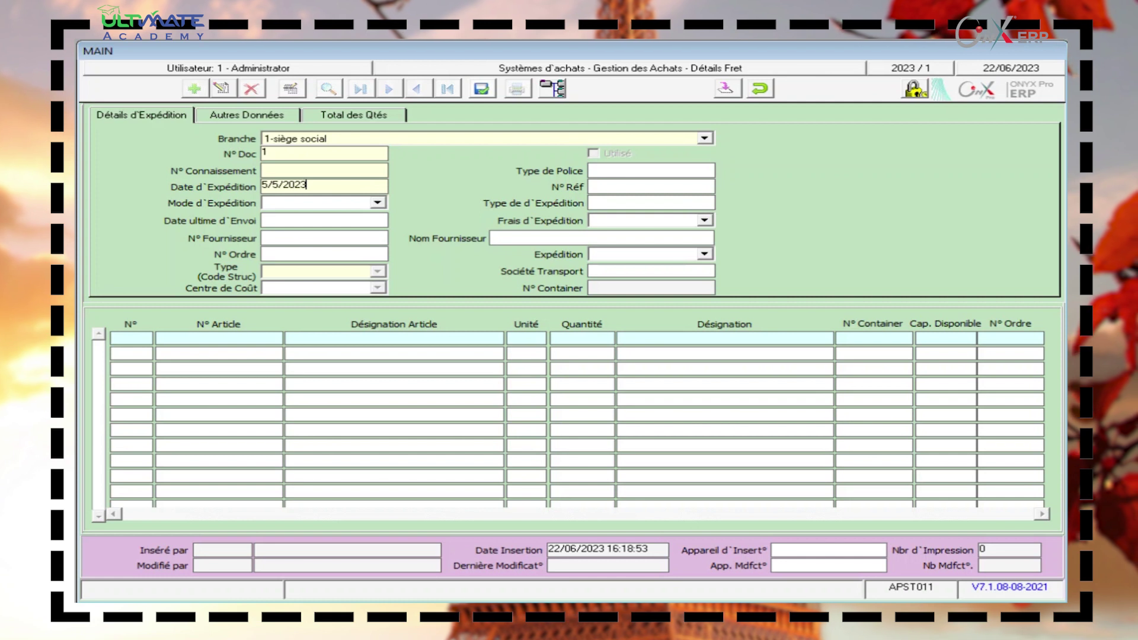
Check the Mode d'Expédition options without choosing one and set the Date ultime d'Envoi to 30/5/2023.
{"action": "left_click", "coordinate": [291, 205]}
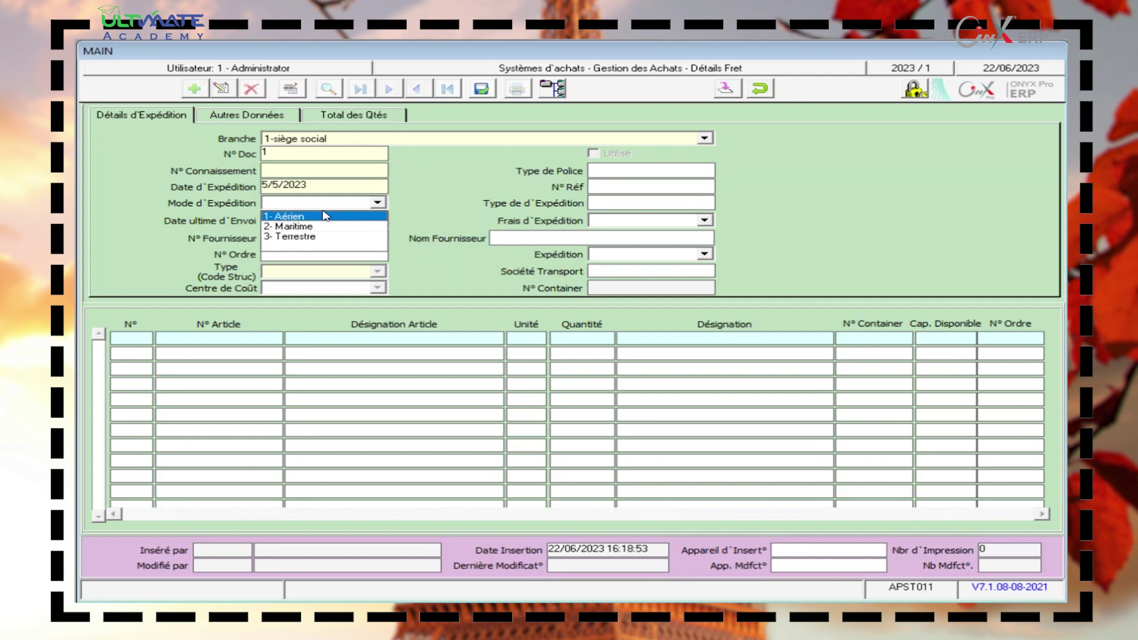
{"action": "left_click", "coordinate": [335, 246]}
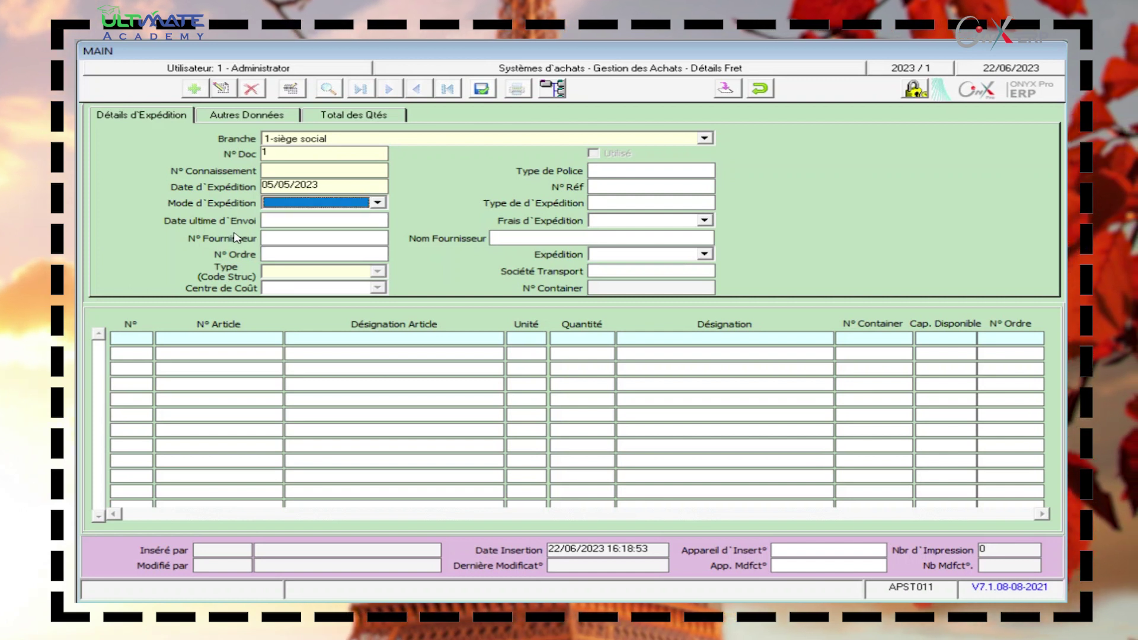
{"action": "key", "text": "Tab"}
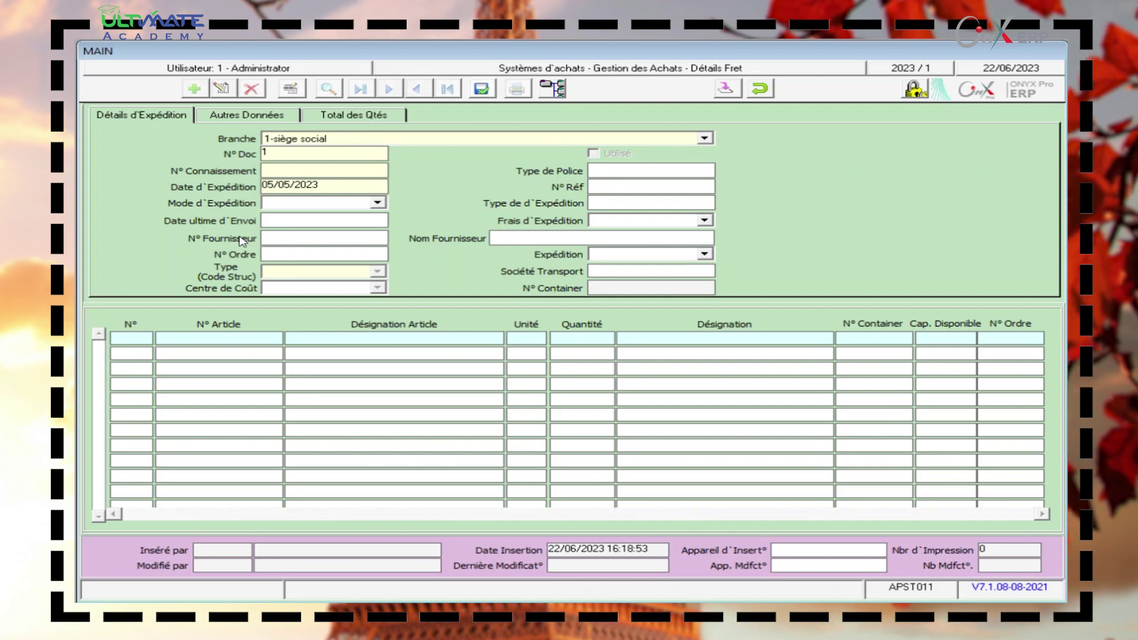
{"action": "type", "text": "30/5/2023"}
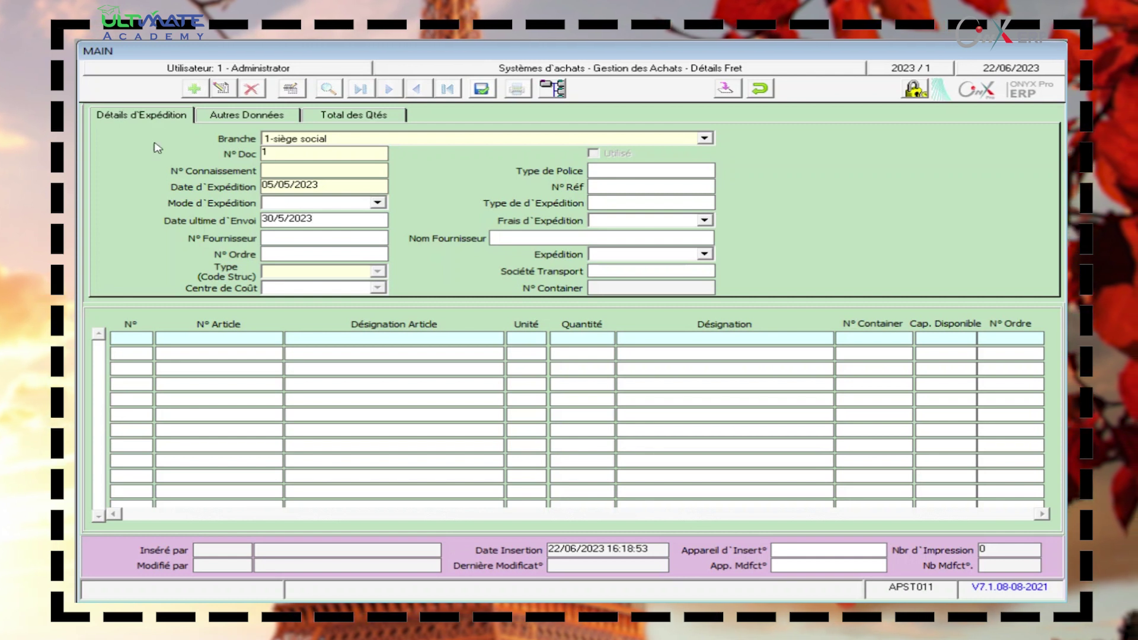
Choose supplier 3, star socite, from the supplier list for the freight record.
{"action": "left_click", "coordinate": [351, 243]}
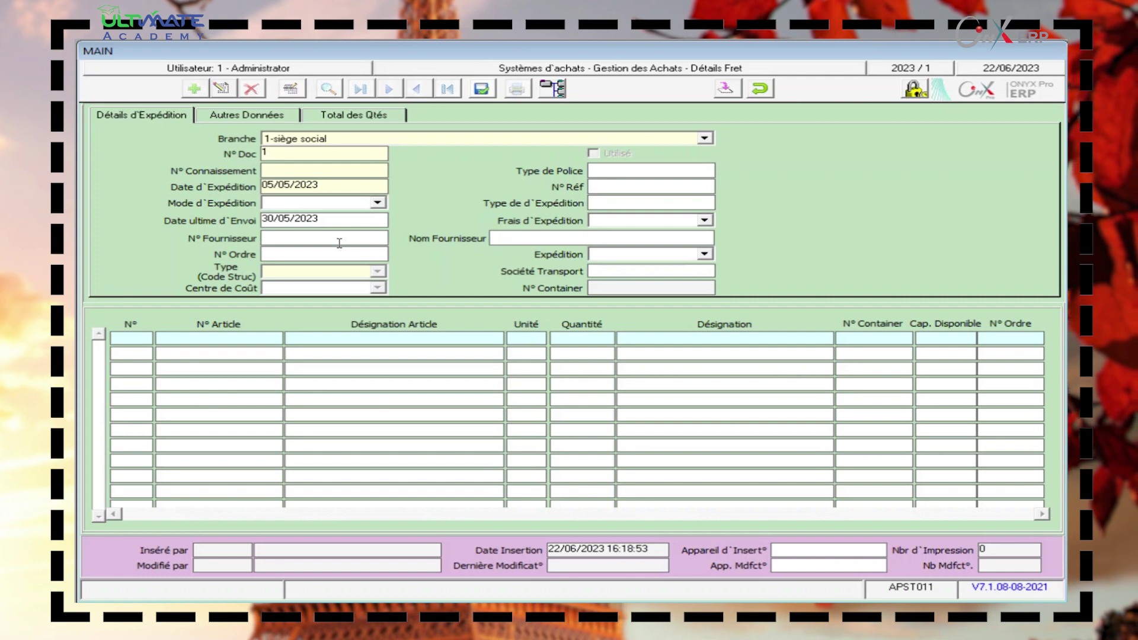
{"action": "double_click", "coordinate": [339, 243]}
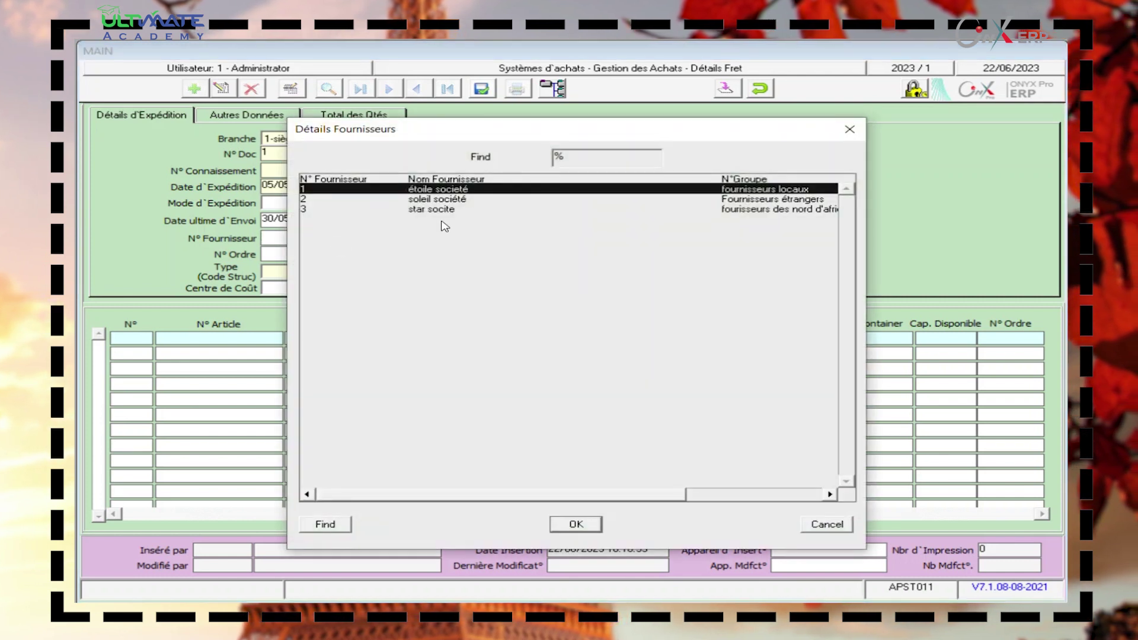
{"action": "double_click", "coordinate": [466, 209]}
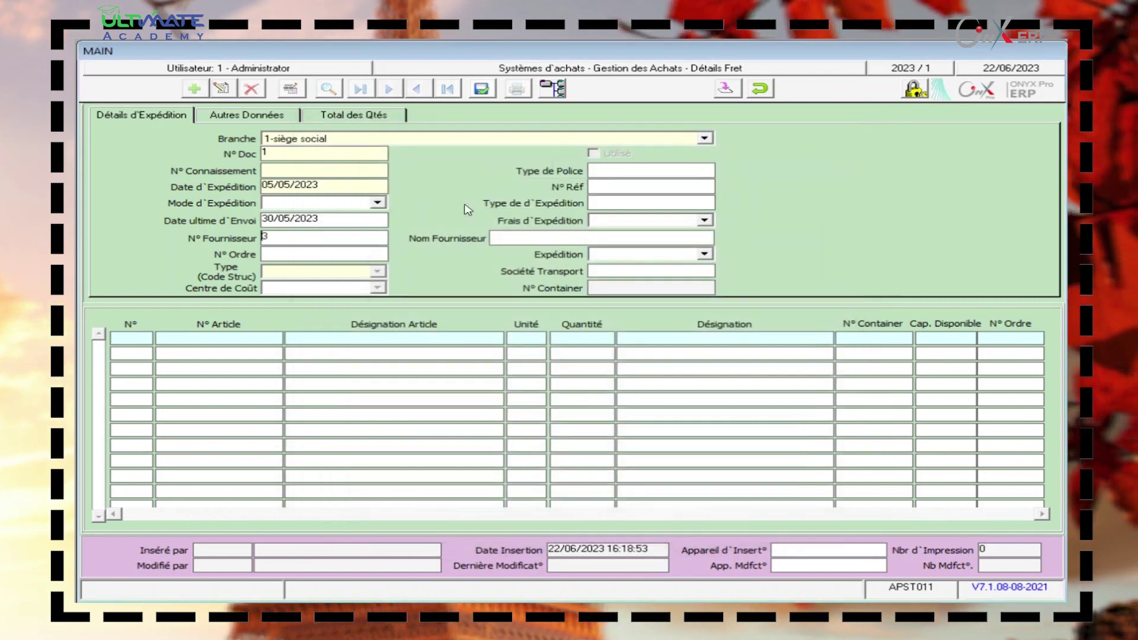
{"action": "left_click", "coordinate": [354, 253]}
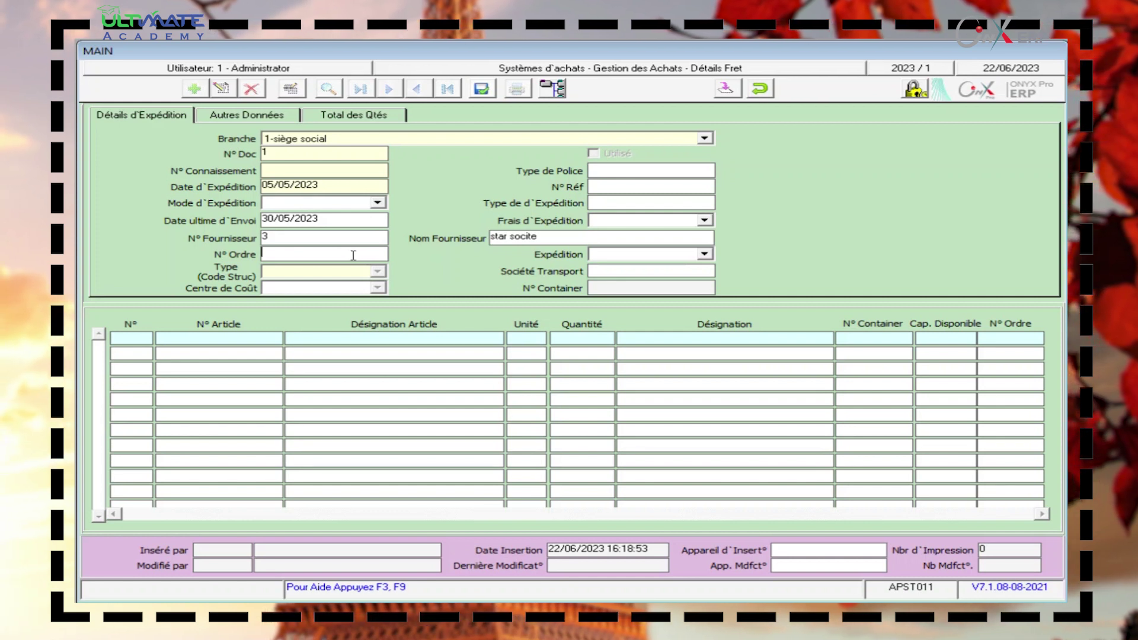
Set Expédition to 2- Partiel and choose soleil société as the Société Transport.
{"action": "left_click", "coordinate": [706, 255]}
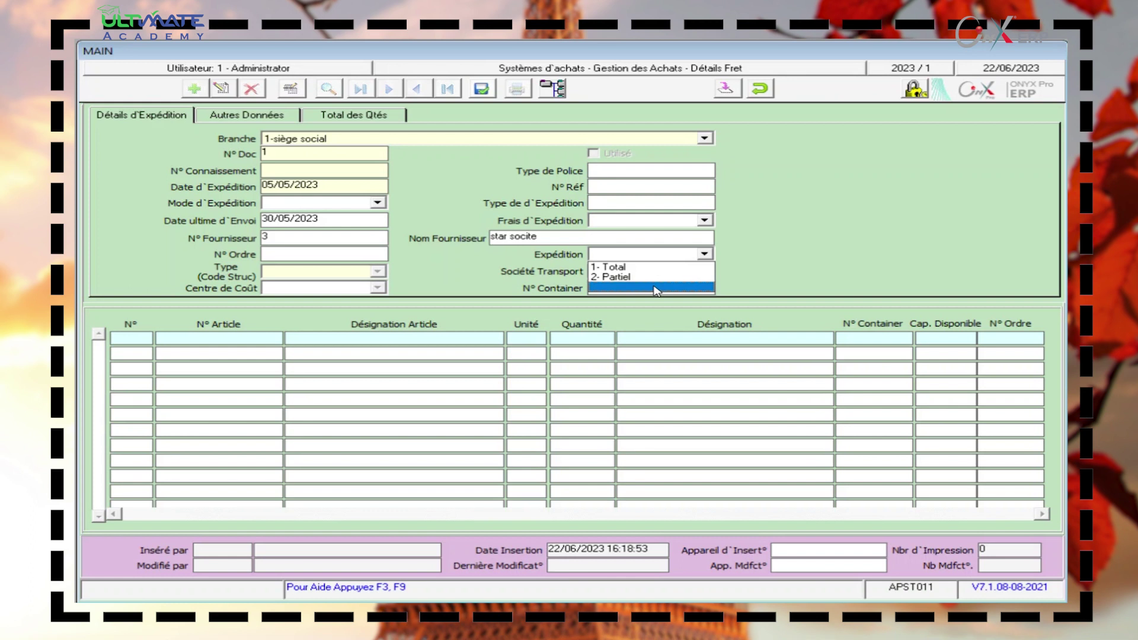
{"action": "left_click", "coordinate": [619, 276]}
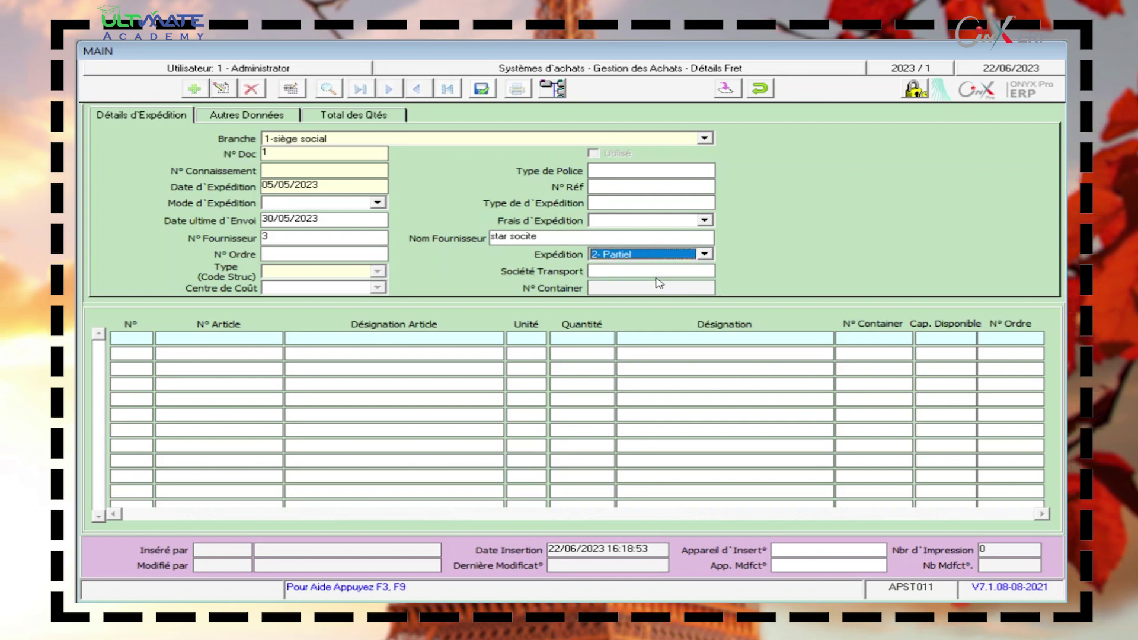
{"action": "left_click", "coordinate": [634, 271]}
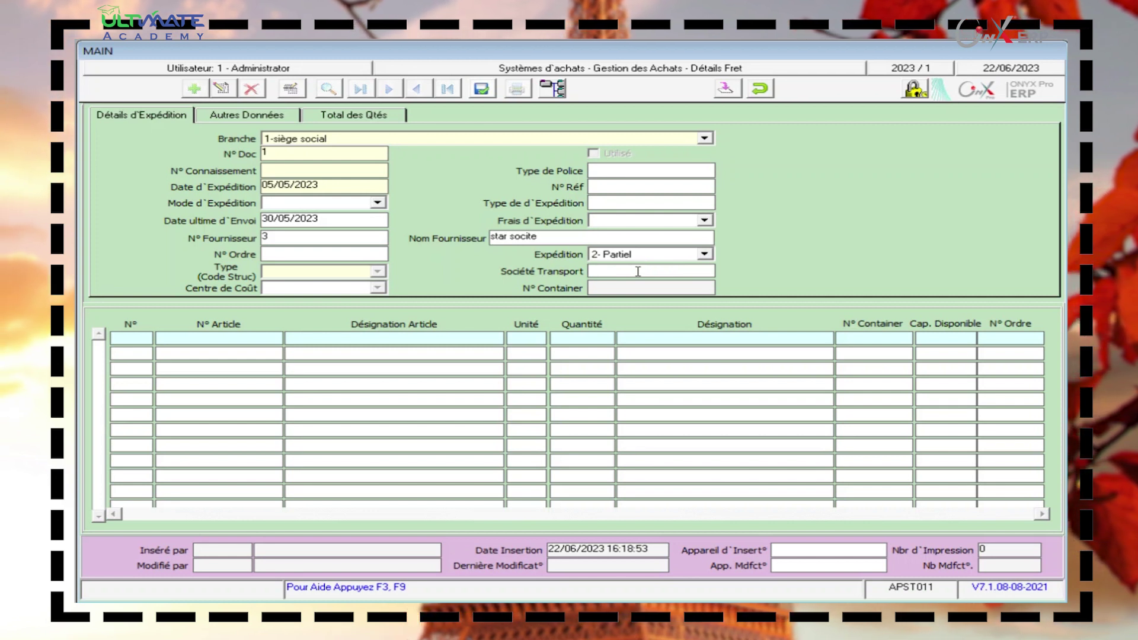
{"action": "key", "text": "F9"}
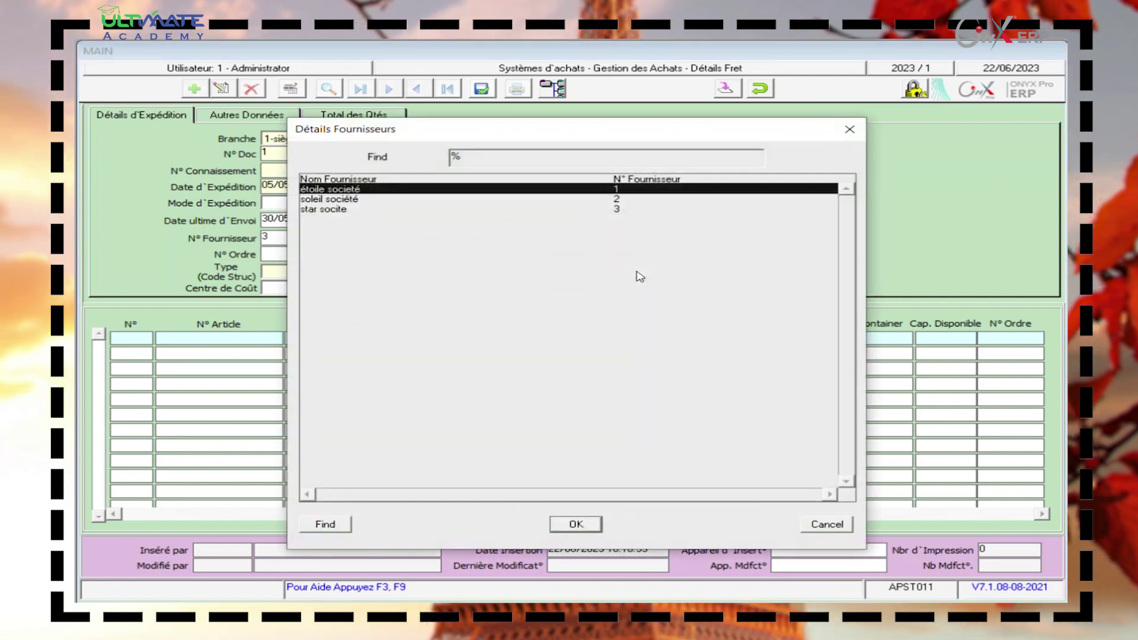
{"action": "key", "text": "Down"}
{"action": "key", "text": "Return"}
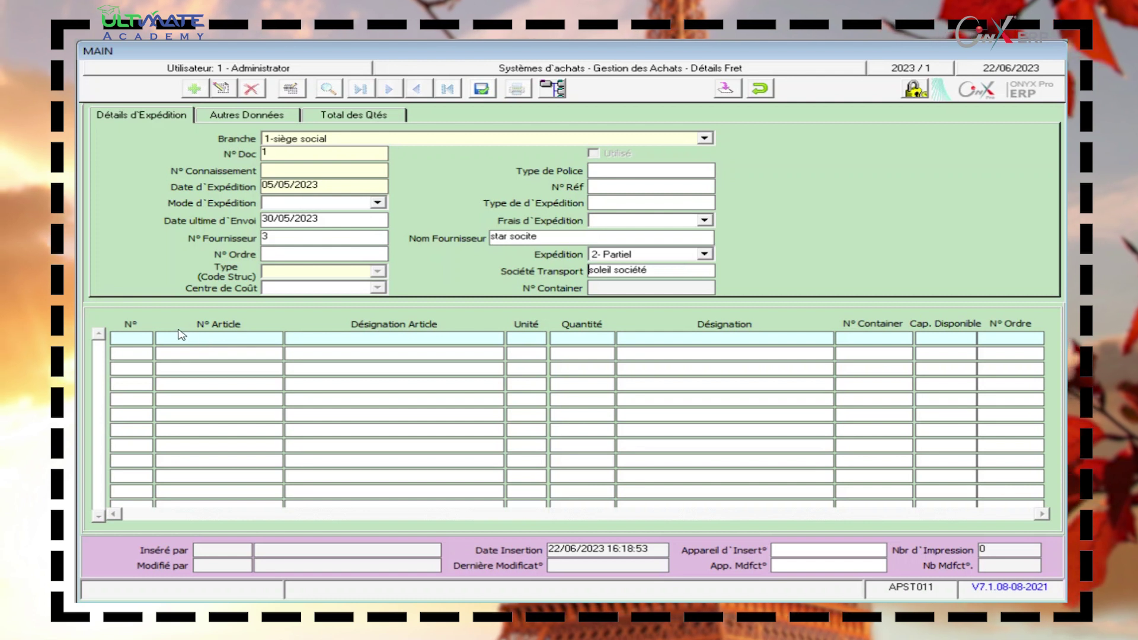
Try to look up an entry for the first article line, discard the freight record and return to the main menu.
{"action": "left_click", "coordinate": [125, 339]}
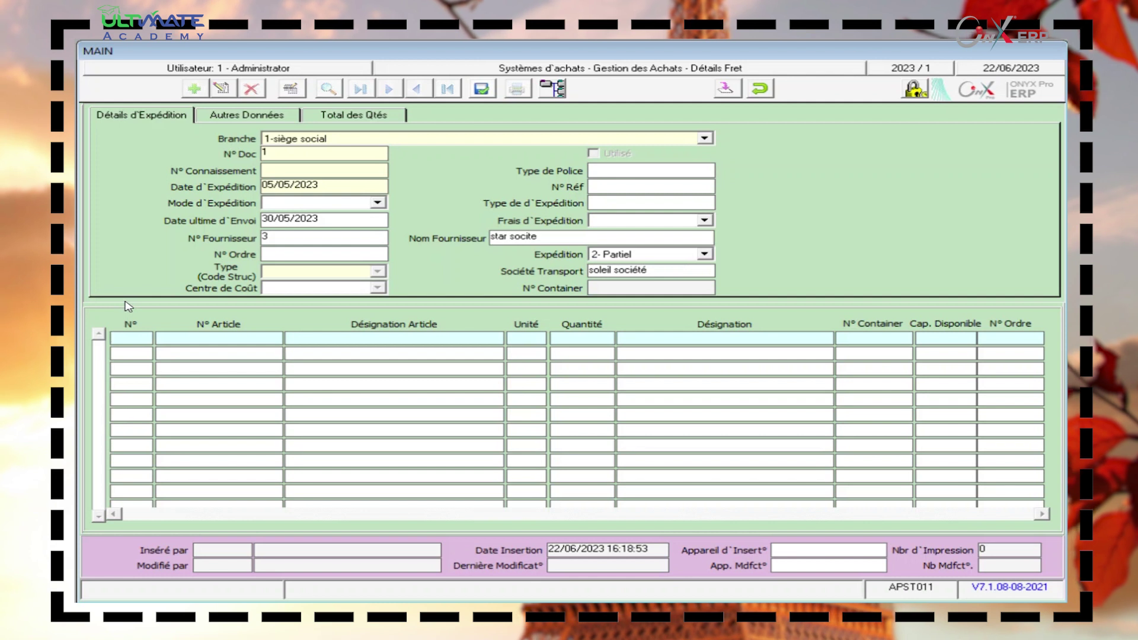
{"action": "key", "text": "F9"}
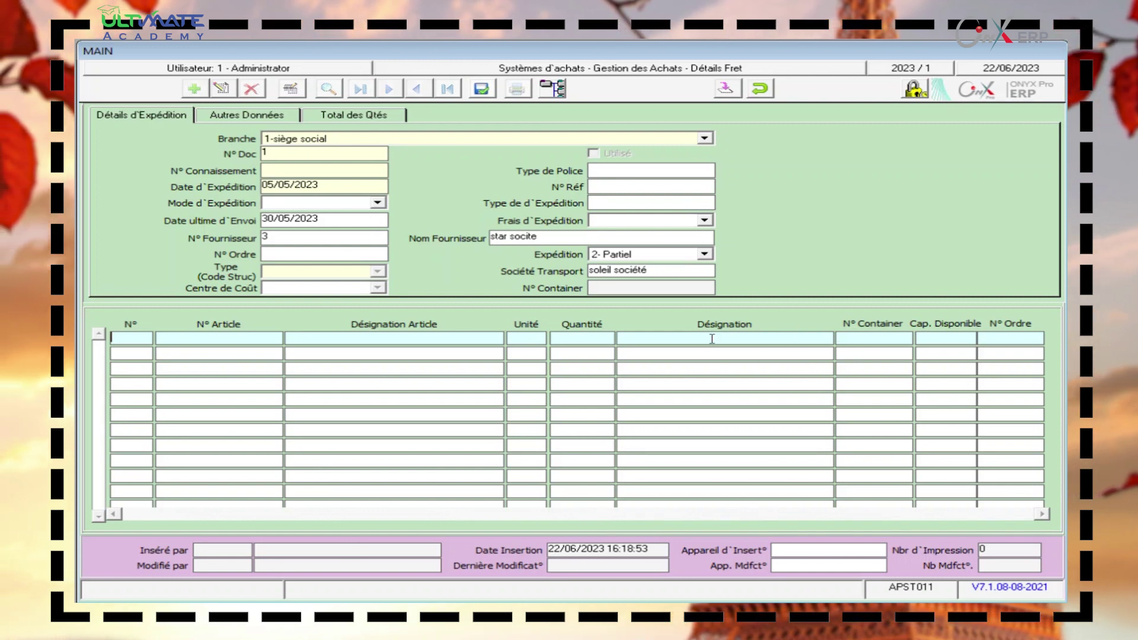
{"action": "key", "text": "Escape"}
{"action": "left_click", "coordinate": [540, 363]}
{"action": "left_click", "coordinate": [759, 91]}
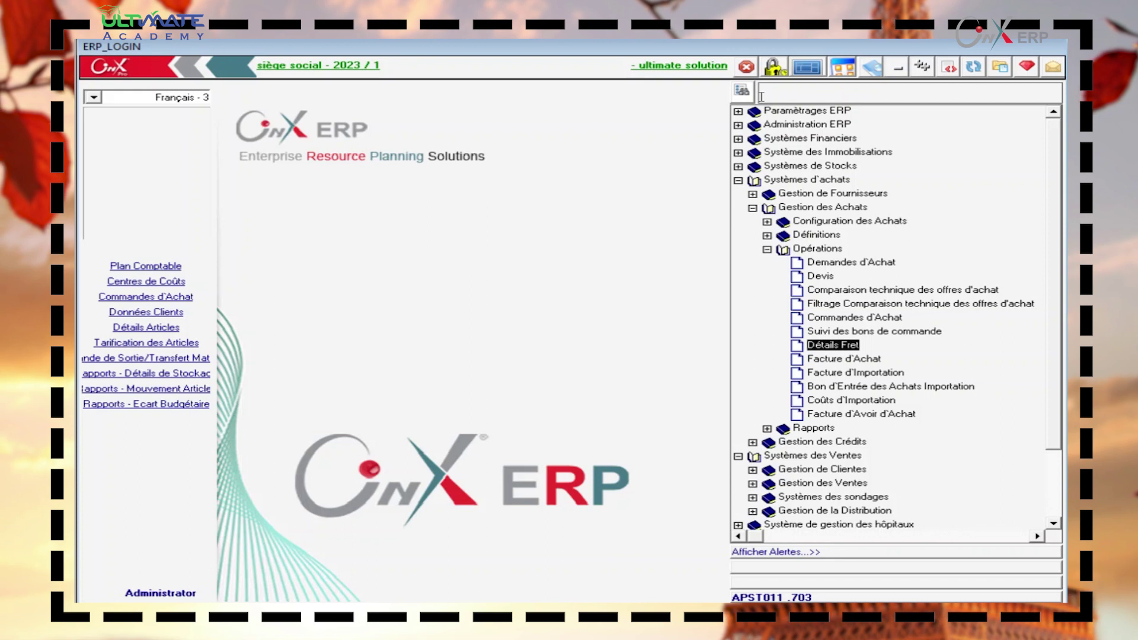
Open the Facture d'Achat form and start a new invoice with 1-Entrepôts 1 as the warehouse.
{"action": "double_click", "coordinate": [854, 372]}
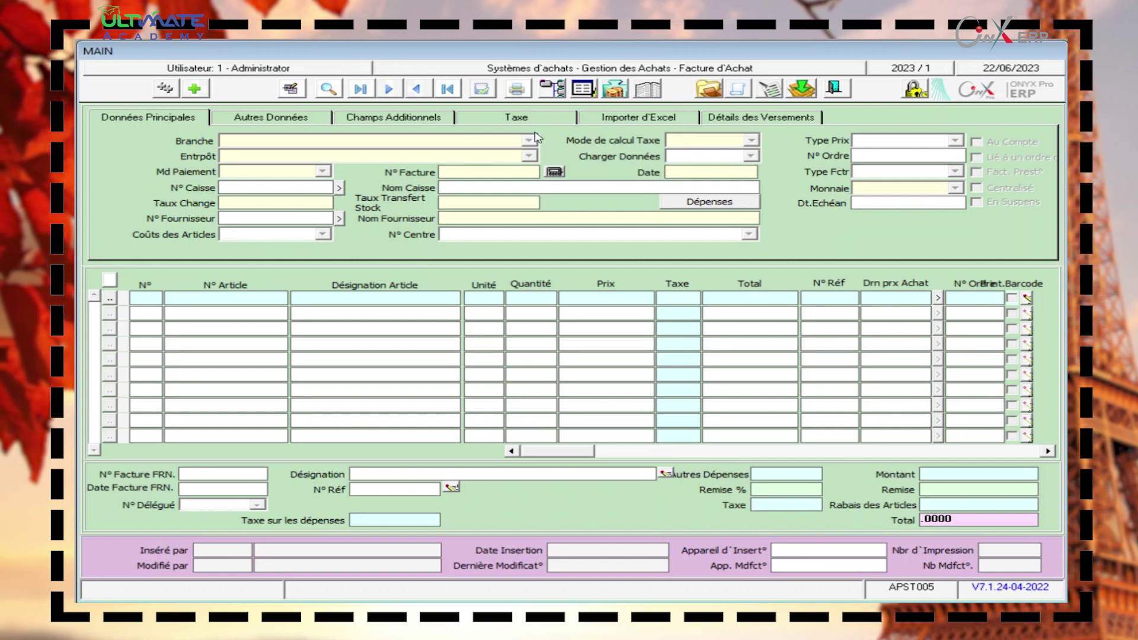
{"action": "left_click", "coordinate": [195, 90]}
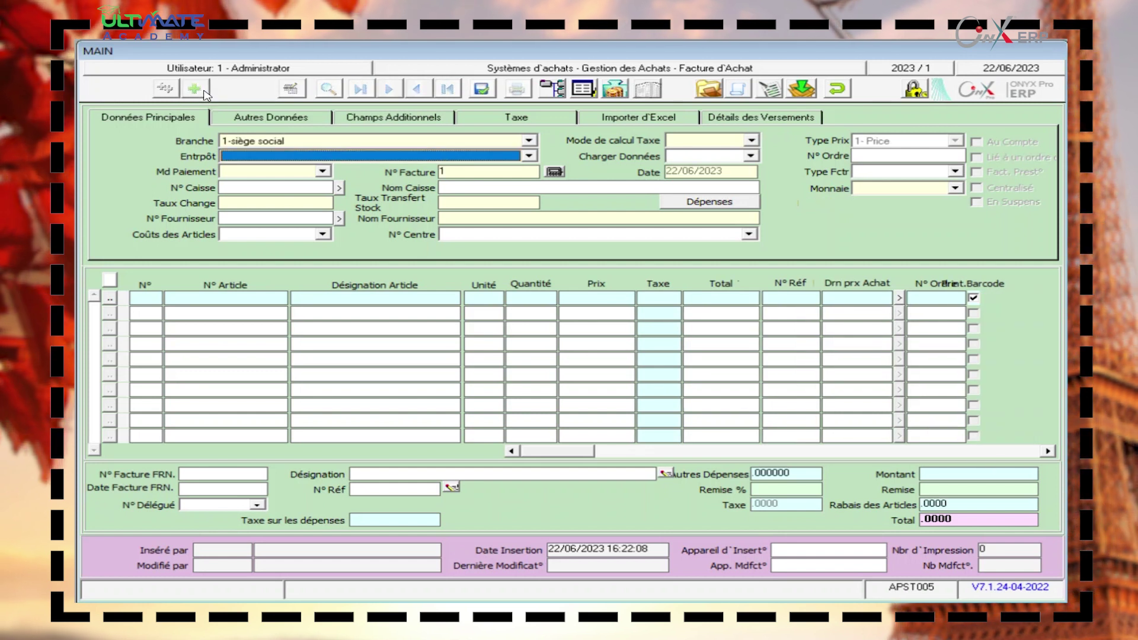
{"action": "left_click", "coordinate": [226, 159]}
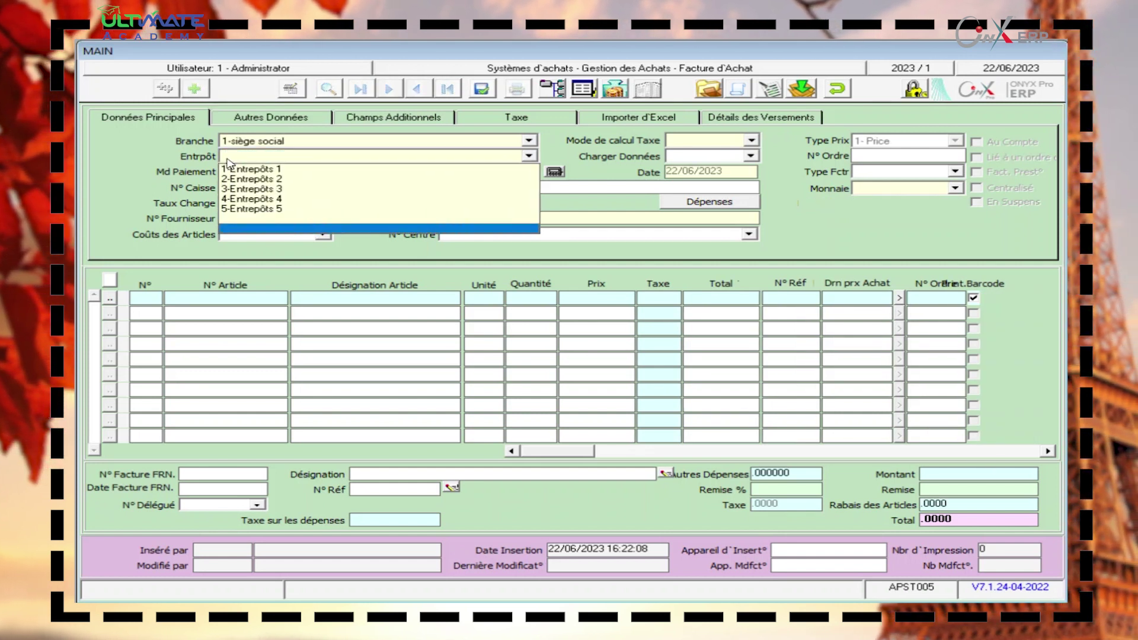
{"action": "left_click", "coordinate": [272, 171]}
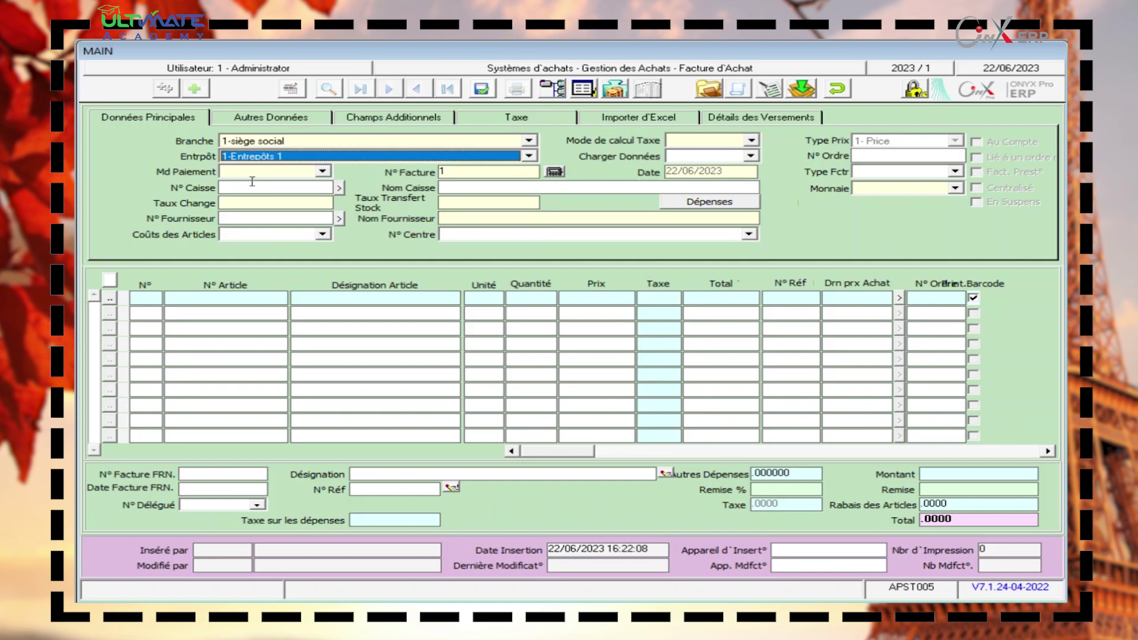
{"action": "left_click", "coordinate": [246, 156]}
{"action": "left_click", "coordinate": [138, 152]}
Examine the choices offered for Md Paiement, Coûts des Articles and Type Fctr on the purchase invoice.
{"action": "left_click", "coordinate": [291, 171]}
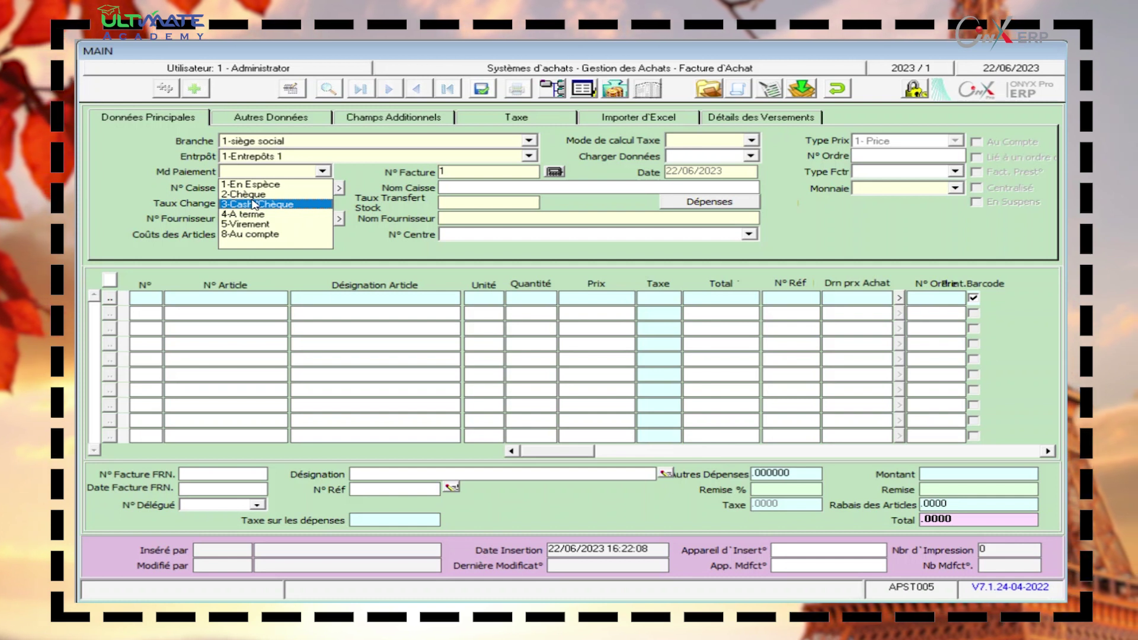
{"action": "left_click", "coordinate": [140, 186]}
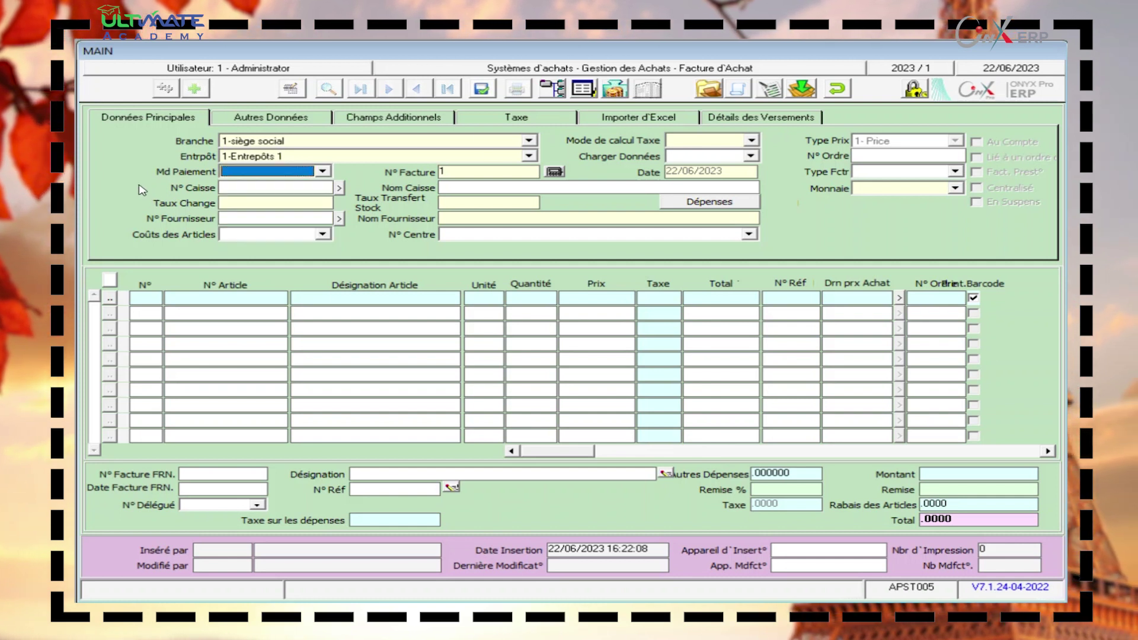
{"action": "left_click", "coordinate": [276, 187]}
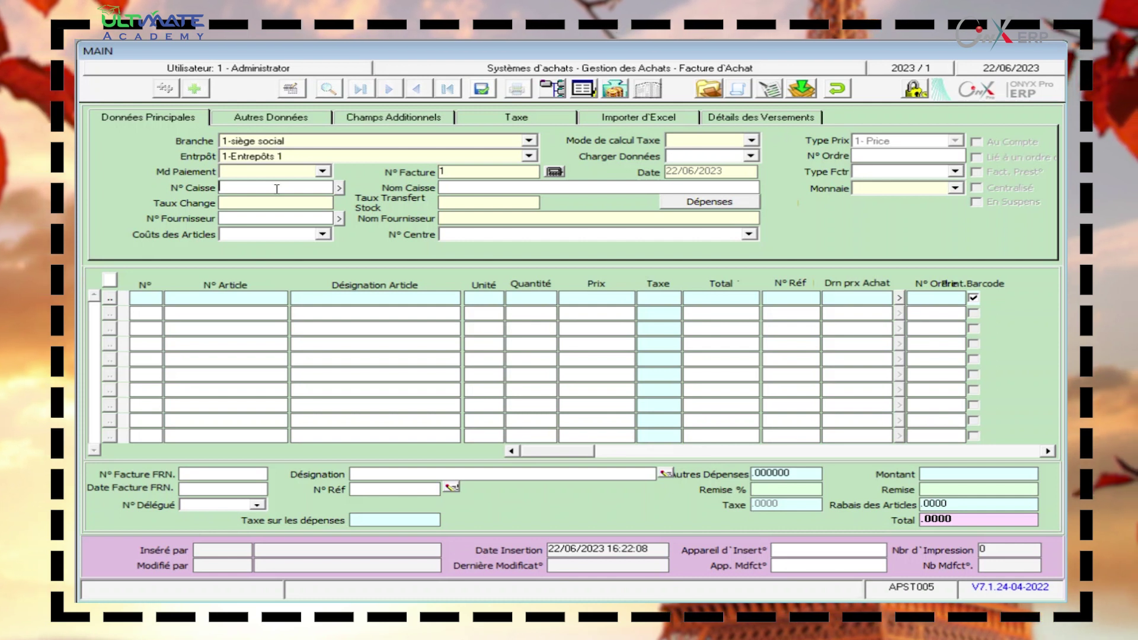
{"action": "left_click", "coordinate": [322, 234]}
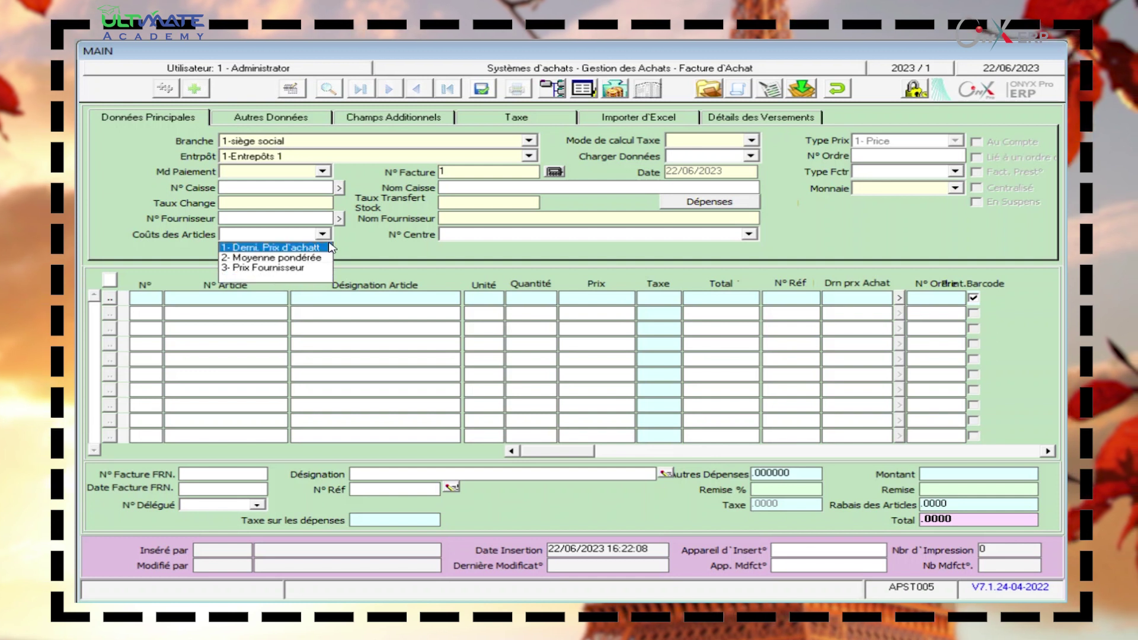
{"action": "left_click", "coordinate": [359, 249]}
{"action": "left_click", "coordinate": [525, 186]}
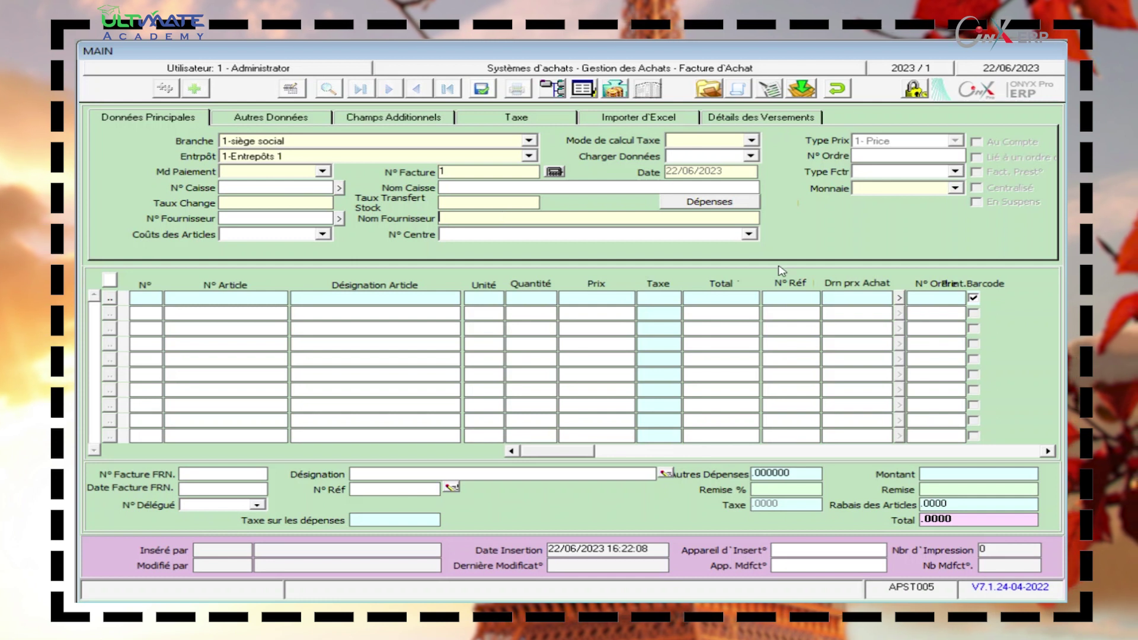
{"action": "left_click", "coordinate": [926, 173]}
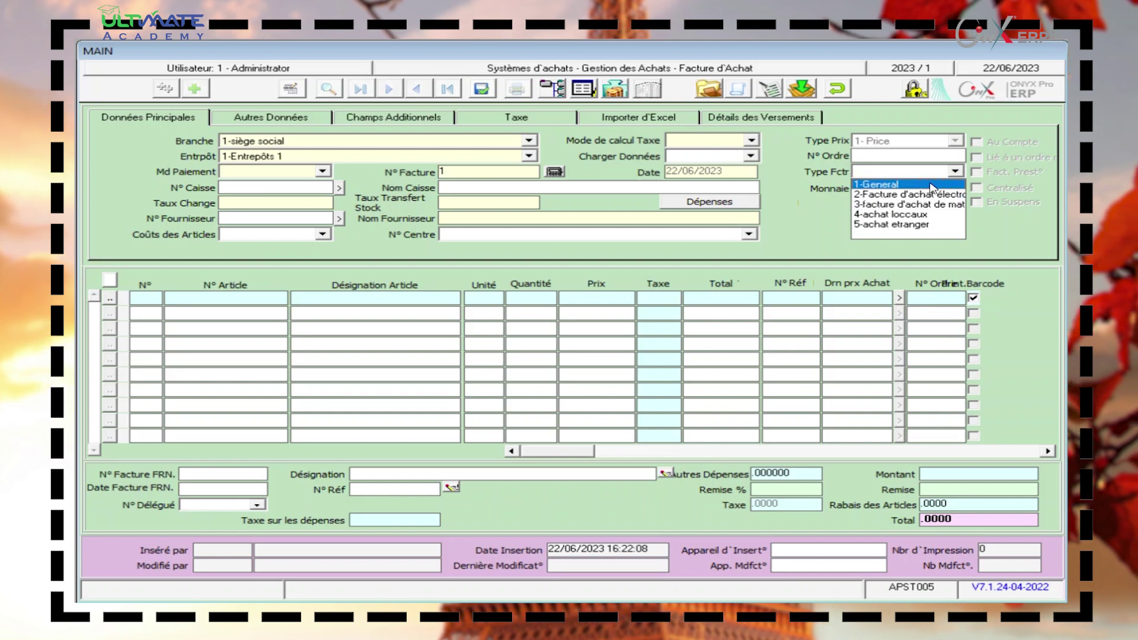
{"action": "left_click", "coordinate": [936, 229]}
Set the invoice's Monnaie to 1-EGP and Coûts des Articles to 2- Moyenne pondérée, and try to enter the first article line.
{"action": "left_click", "coordinate": [854, 188]}
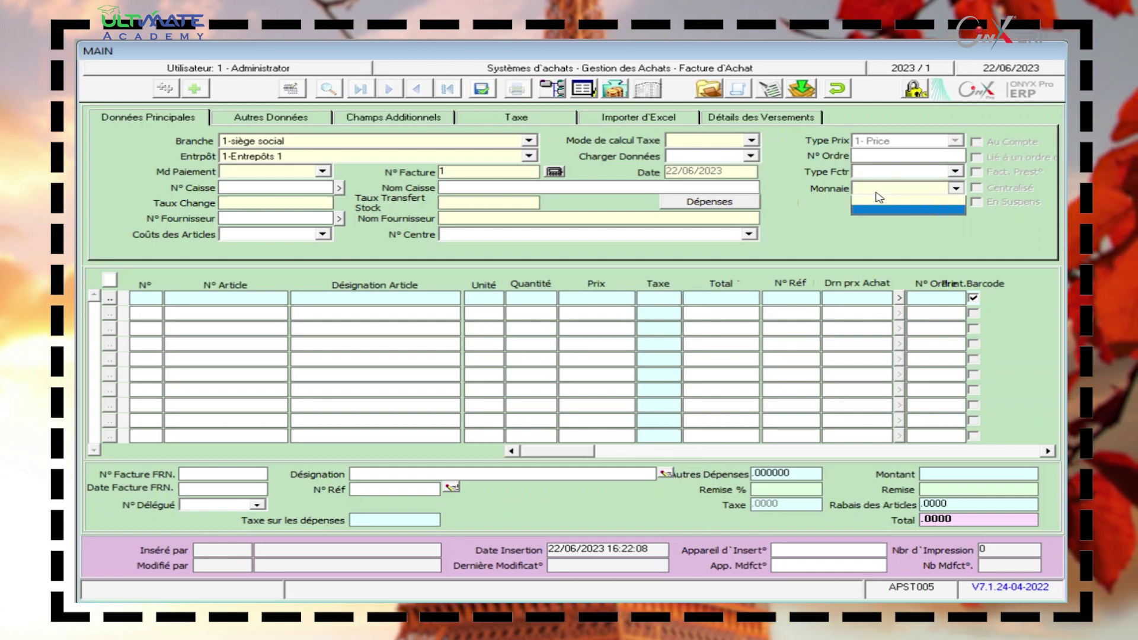
{"action": "left_click", "coordinate": [909, 203]}
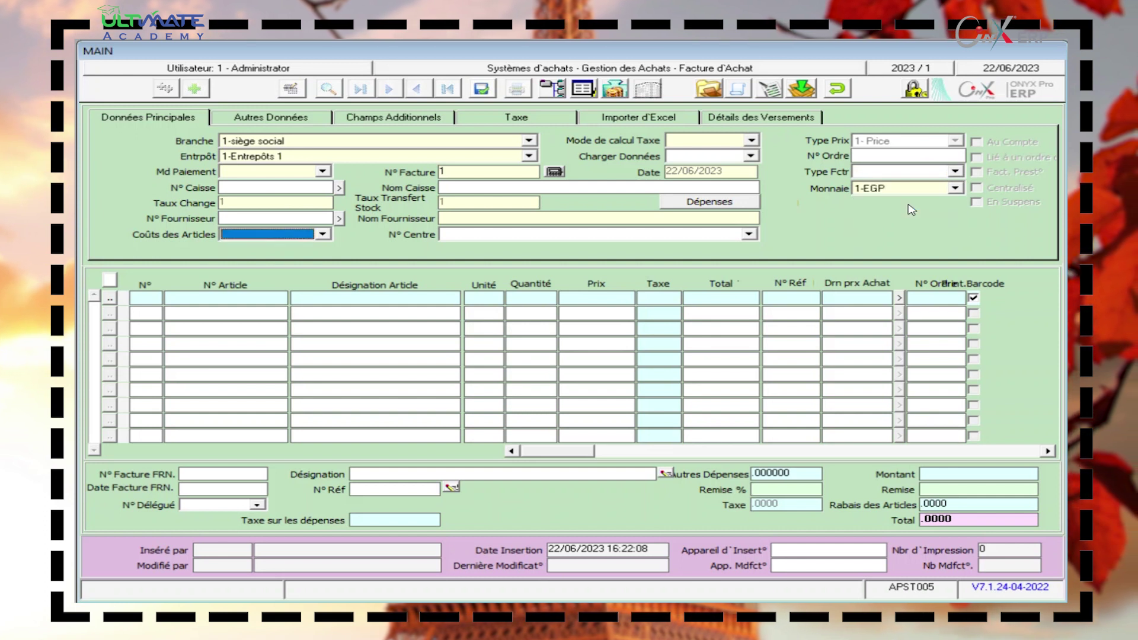
{"action": "left_click", "coordinate": [283, 239]}
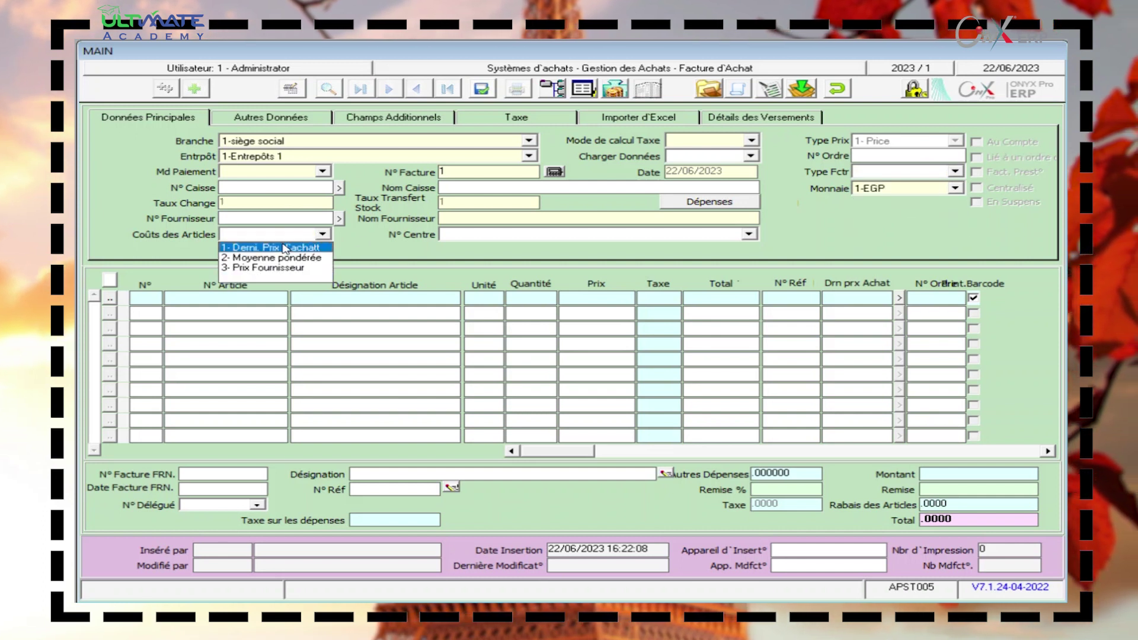
{"action": "left_click", "coordinate": [270, 251]}
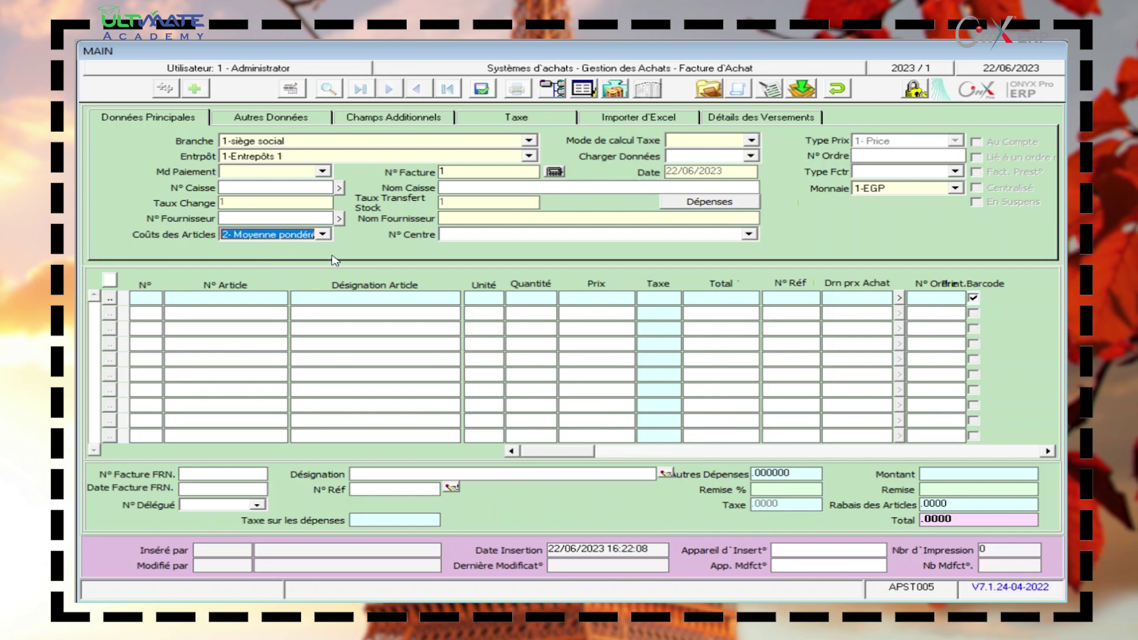
{"action": "left_click", "coordinate": [262, 301]}
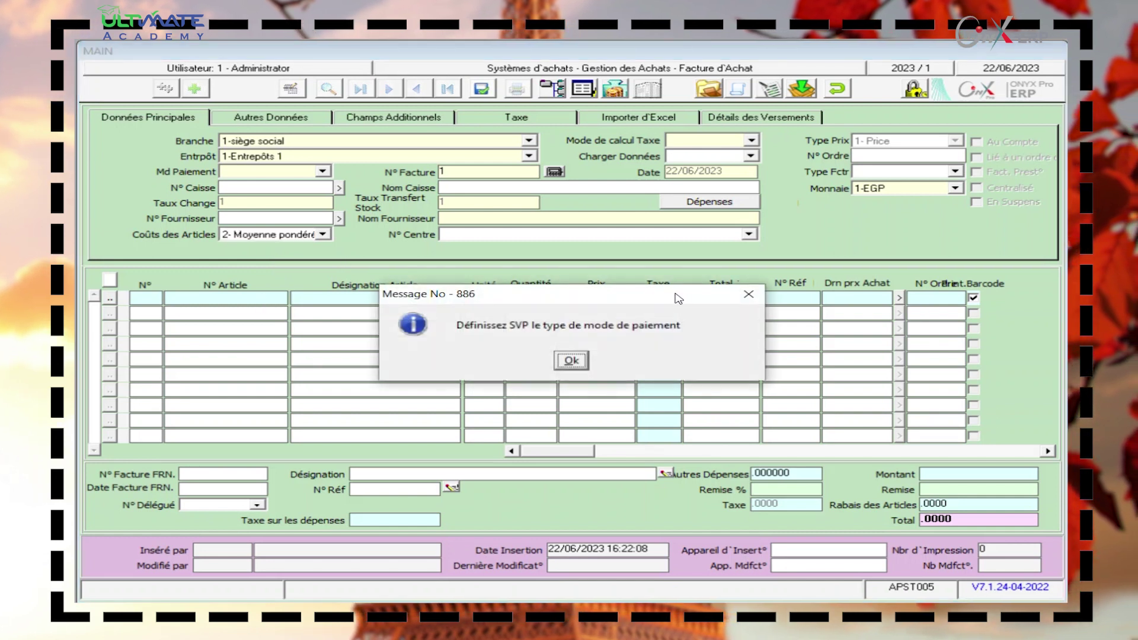
Check the remaining columns of the article grid and switch the first line's Print.Barcode option off and on again.
{"action": "left_click", "coordinate": [748, 294]}
{"action": "left_click", "coordinate": [169, 315]}
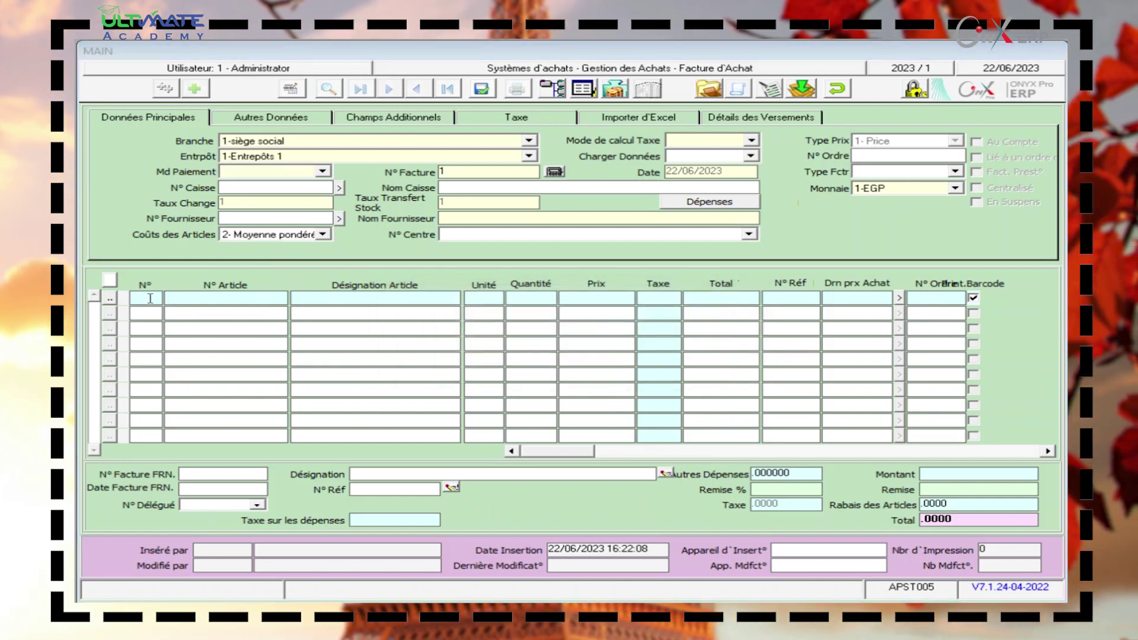
{"action": "left_click", "coordinate": [735, 301]}
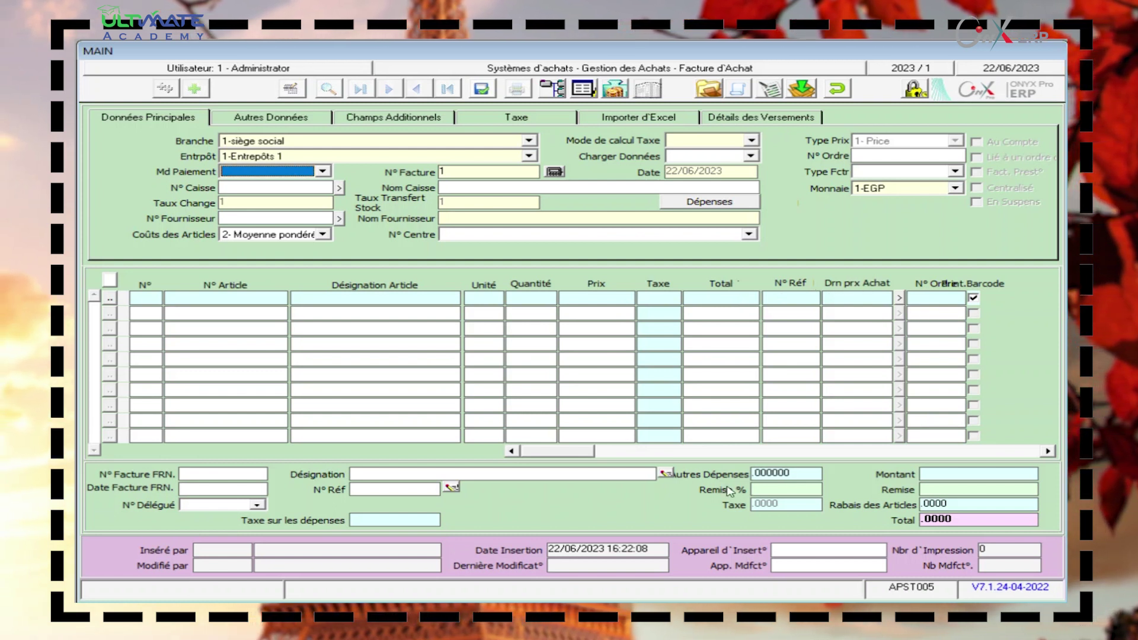
{"action": "left_click_drag", "start_coordinate": [536, 452], "coordinate": [553, 450]}
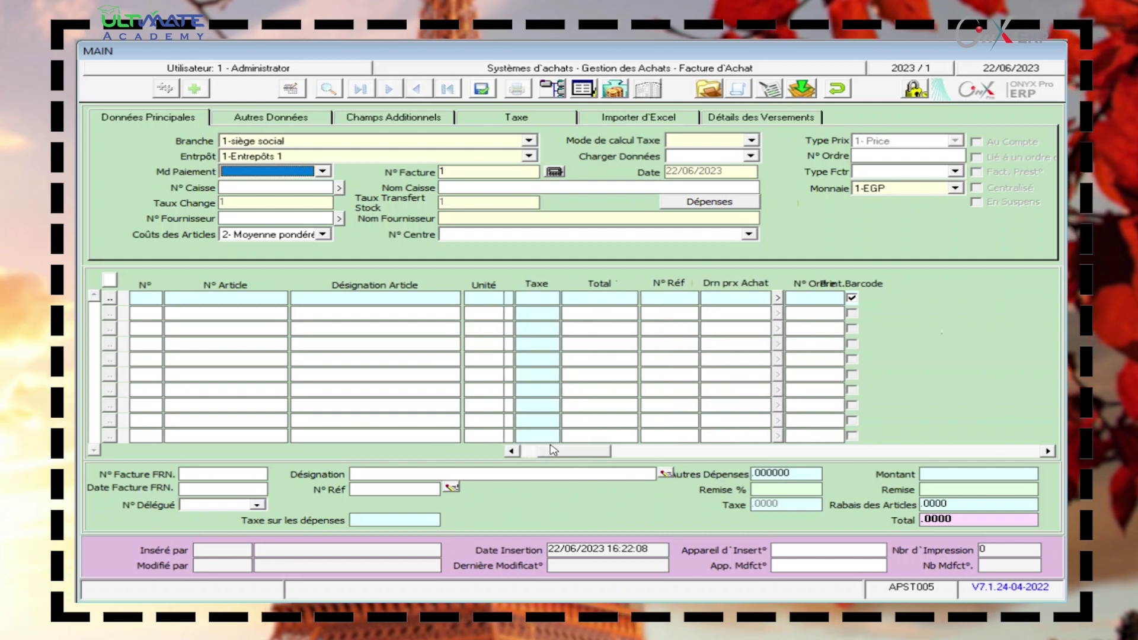
{"action": "left_click", "coordinate": [850, 299]}
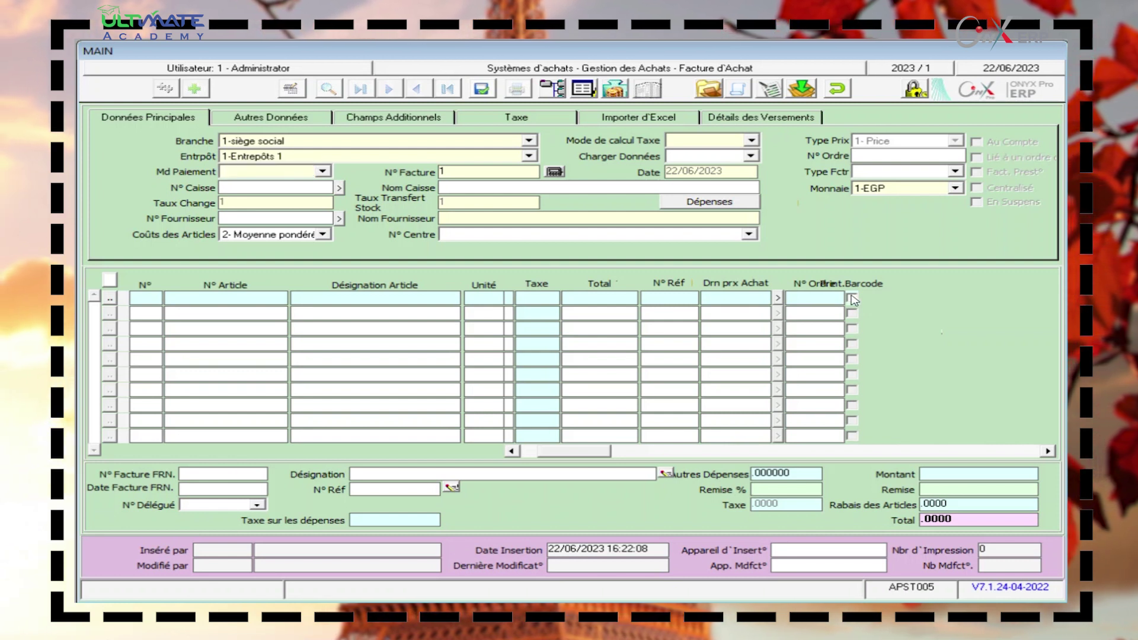
{"action": "left_click", "coordinate": [851, 299]}
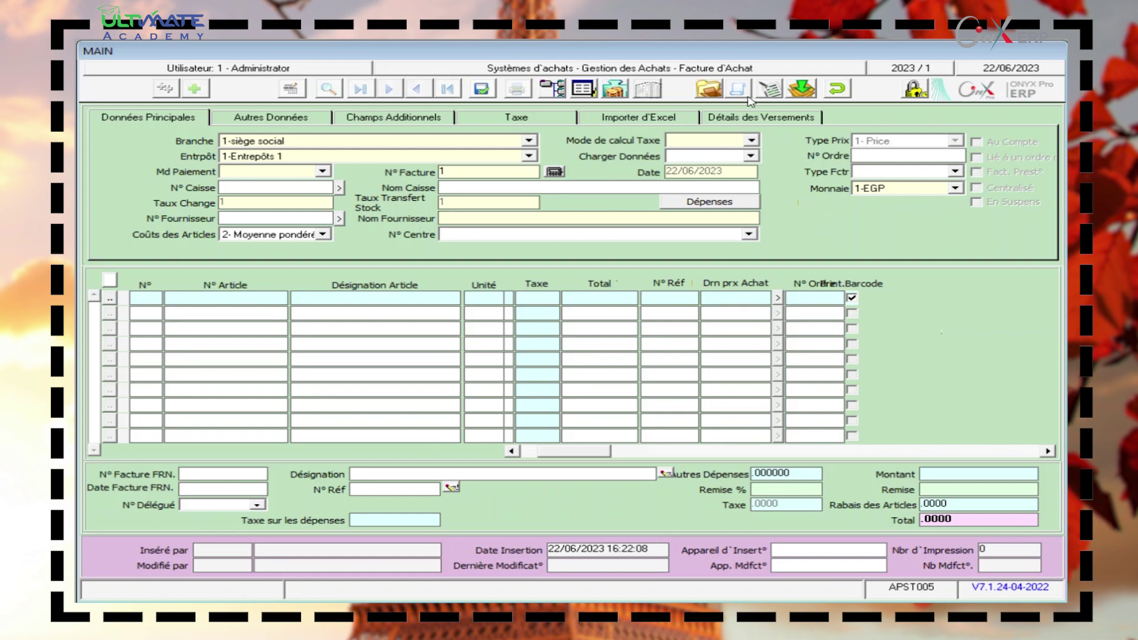
Discard the unfinished purchase invoice and return to the main menu.
{"action": "key", "text": "Escape"}
{"action": "left_click", "coordinate": [546, 359]}
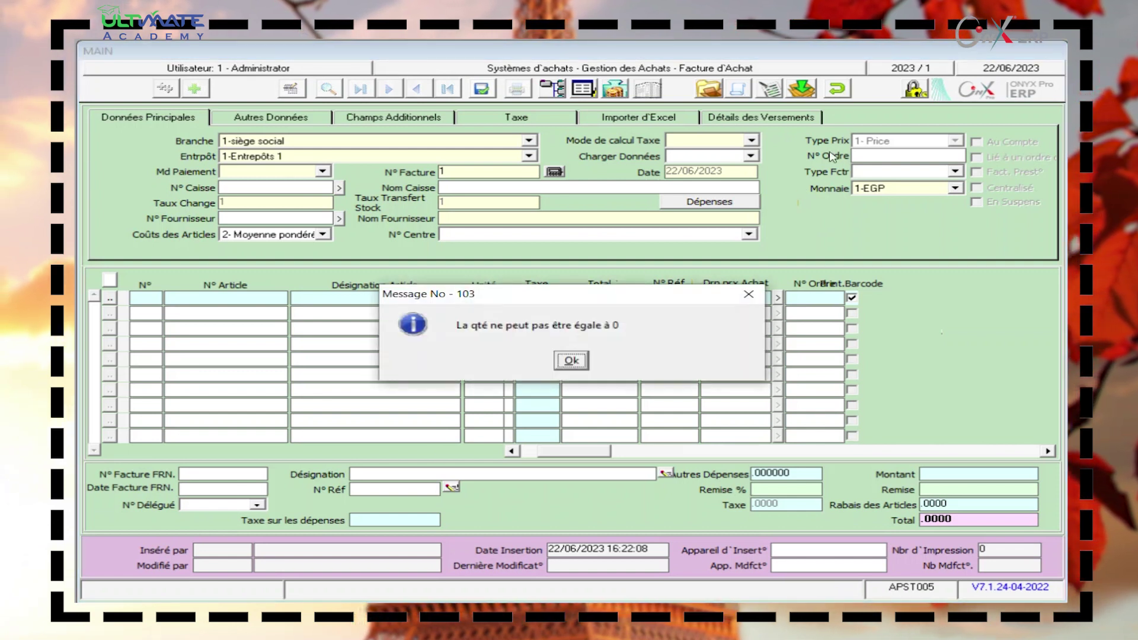
{"action": "left_click", "coordinate": [575, 360]}
{"action": "left_click", "coordinate": [834, 87]}
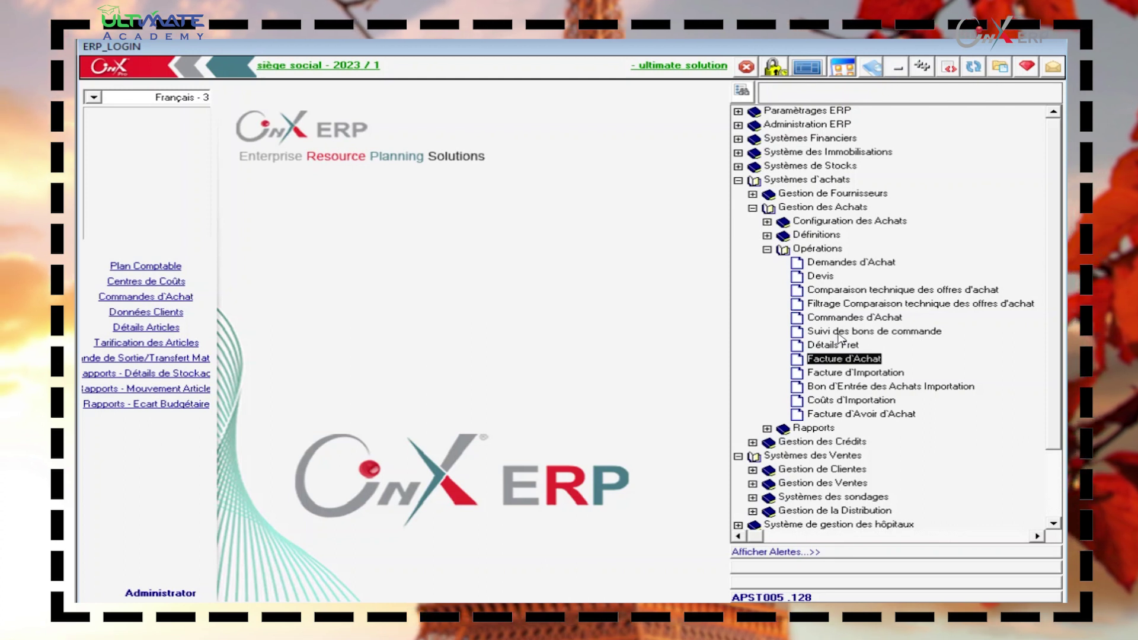
Open the Facture d'Importation form and start a new invoice with 3-Entrepôts 3 as the warehouse.
{"action": "double_click", "coordinate": [877, 373]}
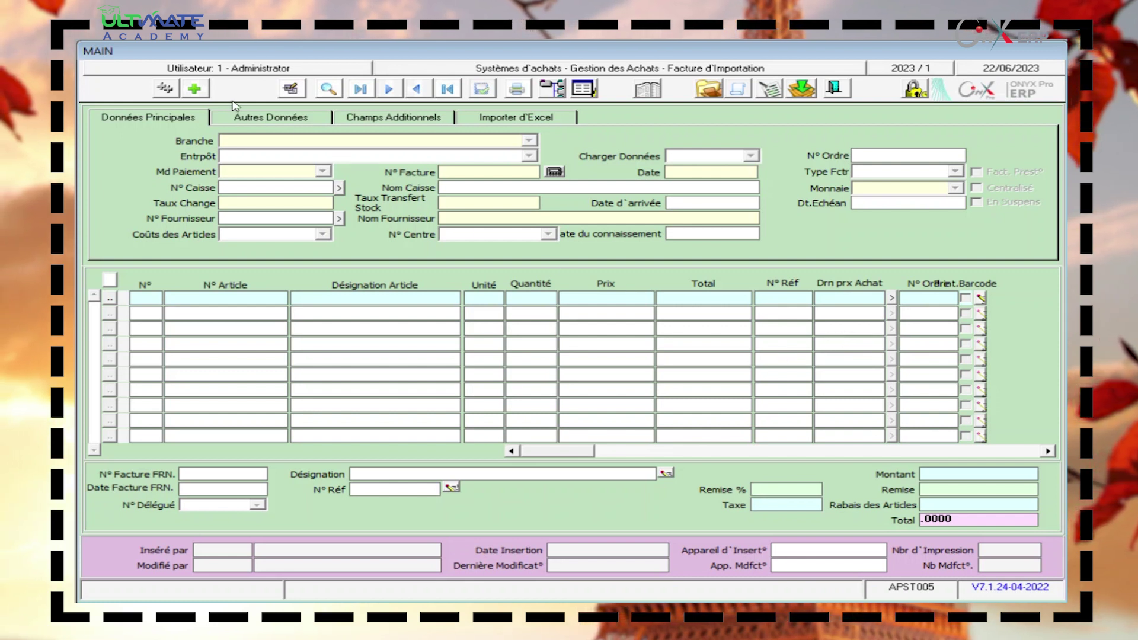
{"action": "left_click", "coordinate": [194, 89]}
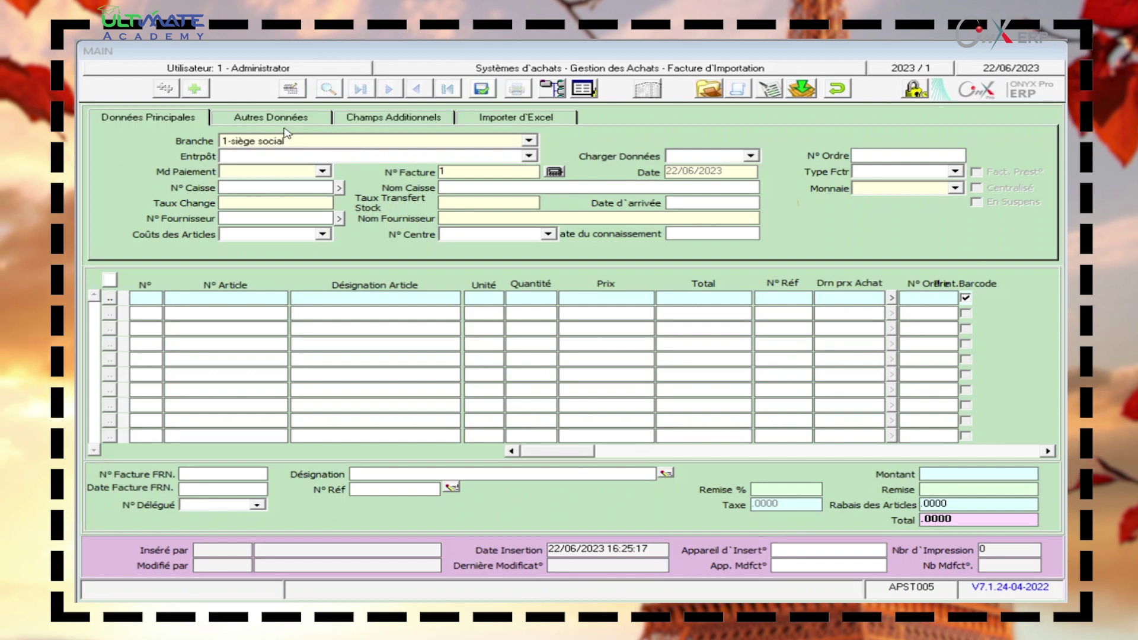
{"action": "left_click", "coordinate": [325, 158]}
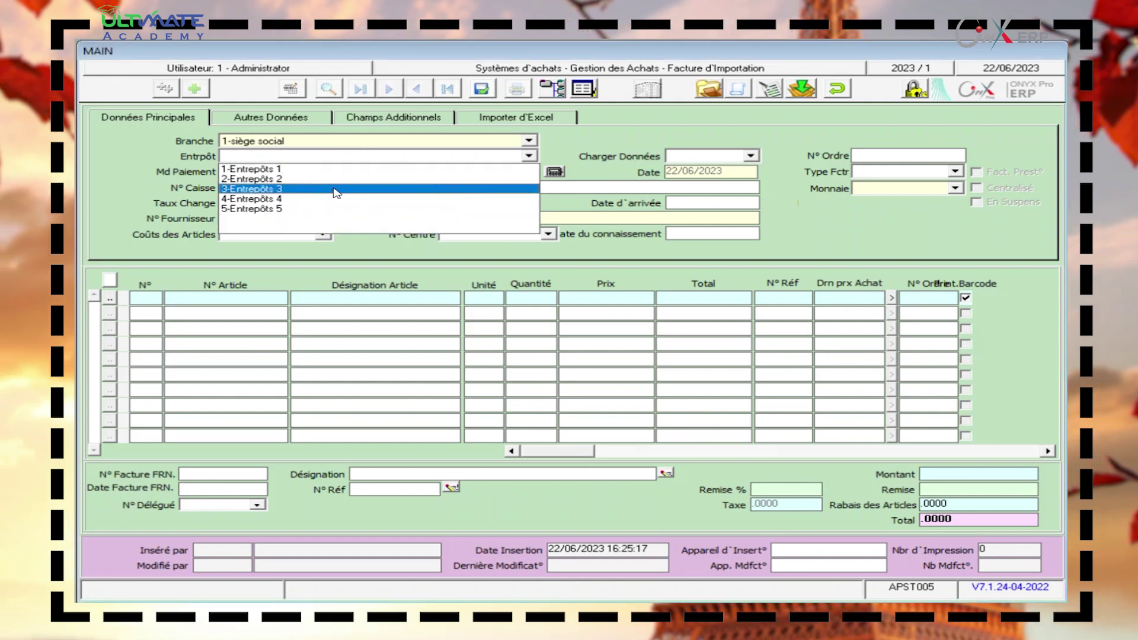
{"action": "left_click", "coordinate": [336, 188]}
Review the payment modes and set the import invoice's Md Paiement to 1-En Espèce with N° Caisse 1.
{"action": "left_click", "coordinate": [288, 173]}
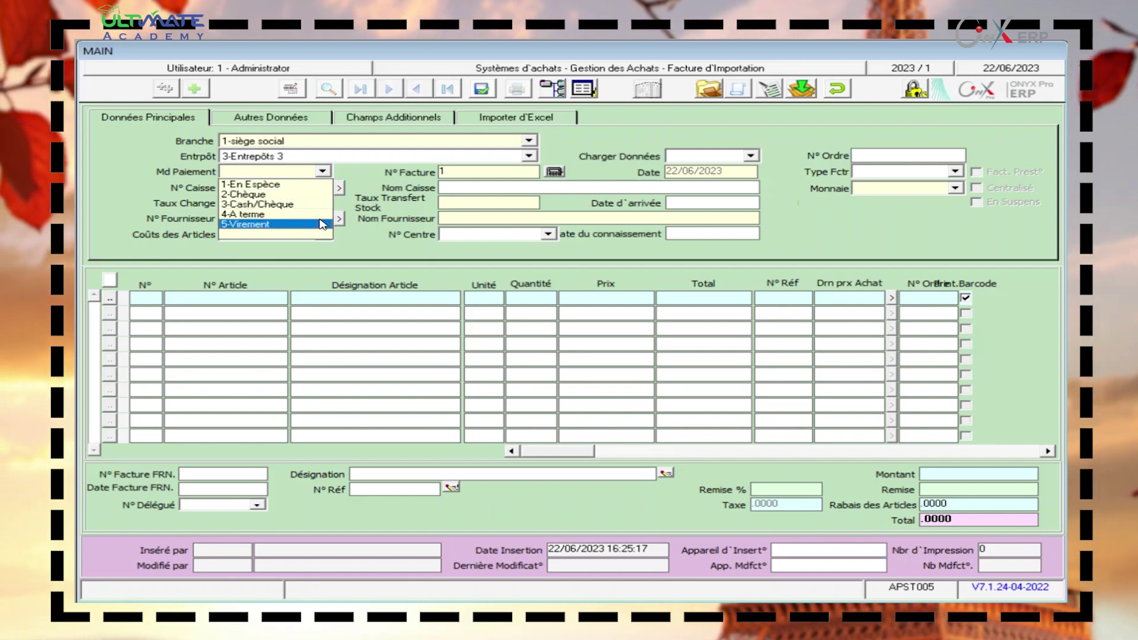
{"action": "left_click", "coordinate": [269, 234]}
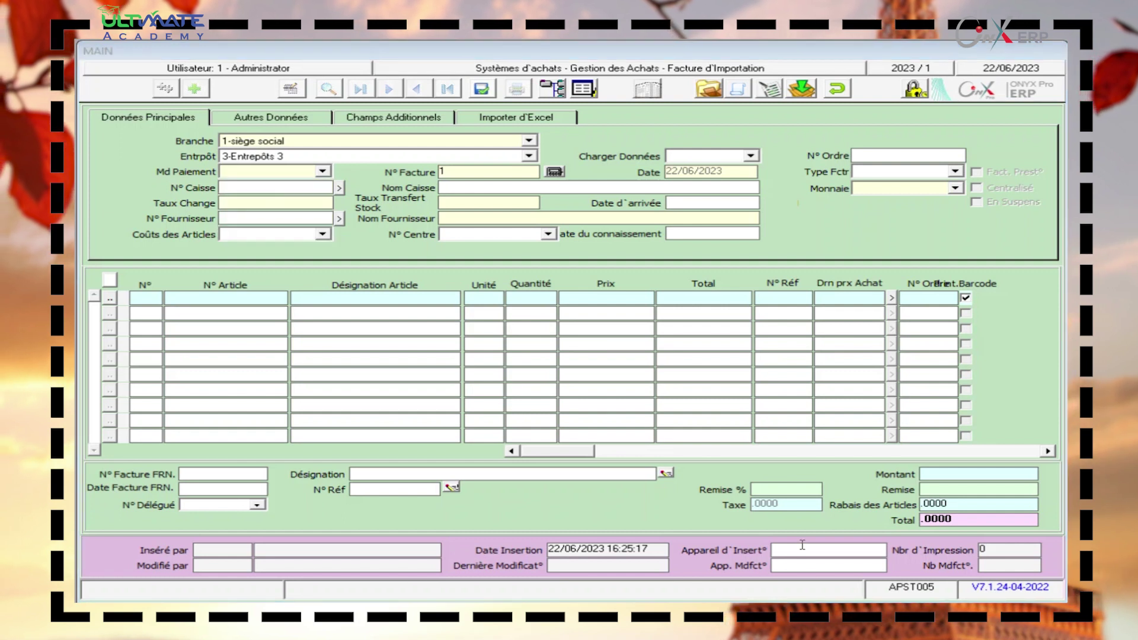
{"action": "left_click", "coordinate": [239, 173]}
{"action": "left_click", "coordinate": [271, 202]}
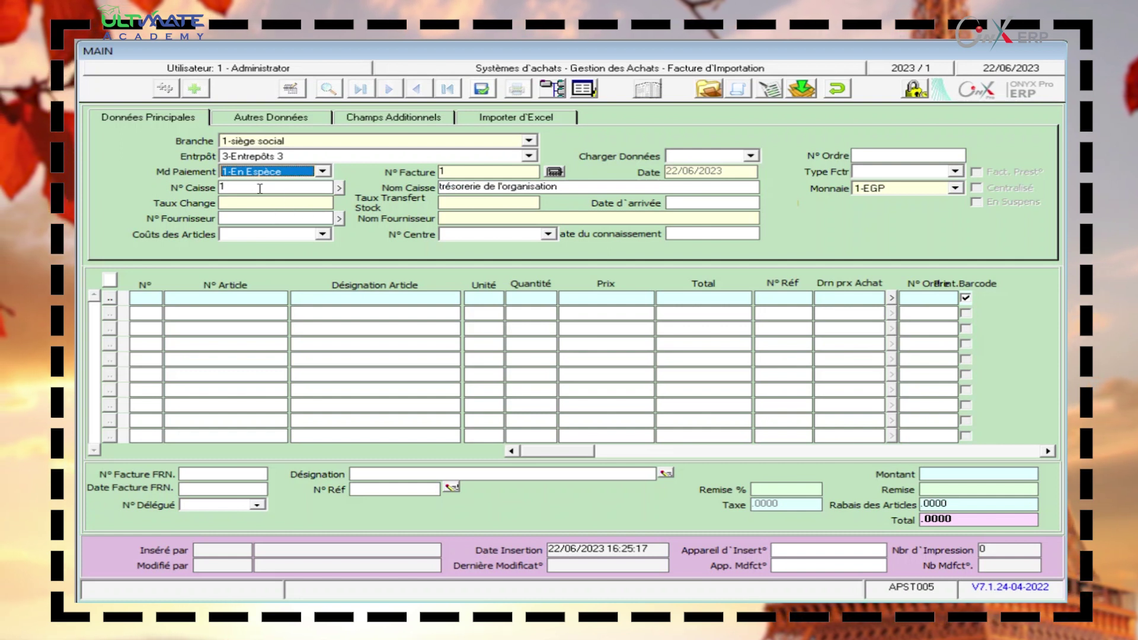
{"action": "left_click", "coordinate": [259, 188]}
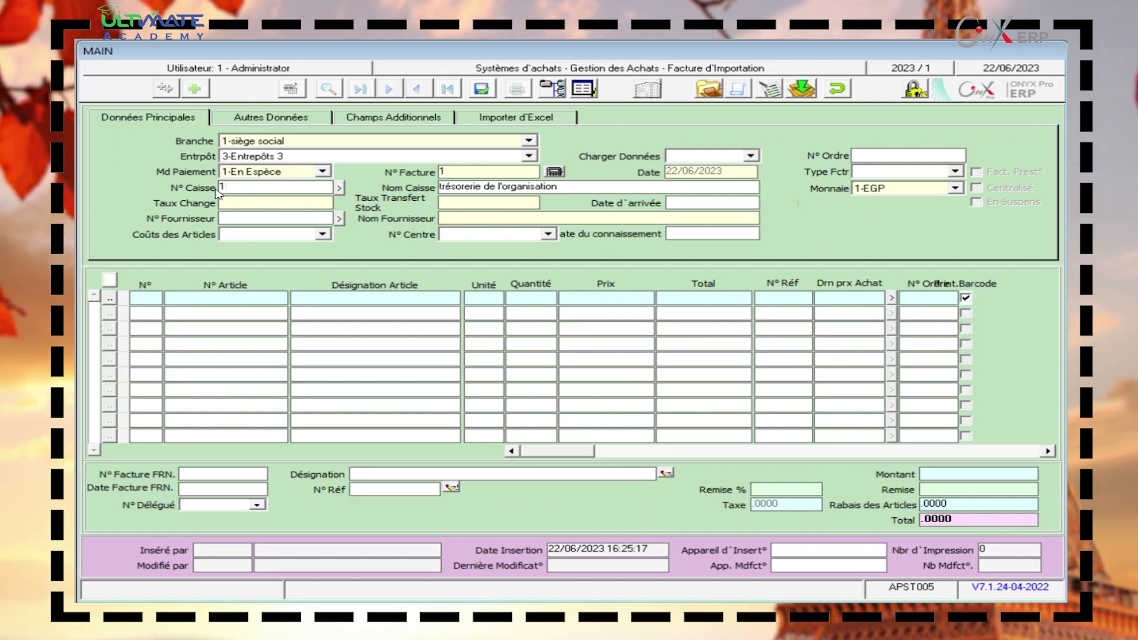
Look up the suppliers and choose supplier 2, soleil société, for the import invoice.
{"action": "left_click", "coordinate": [268, 218]}
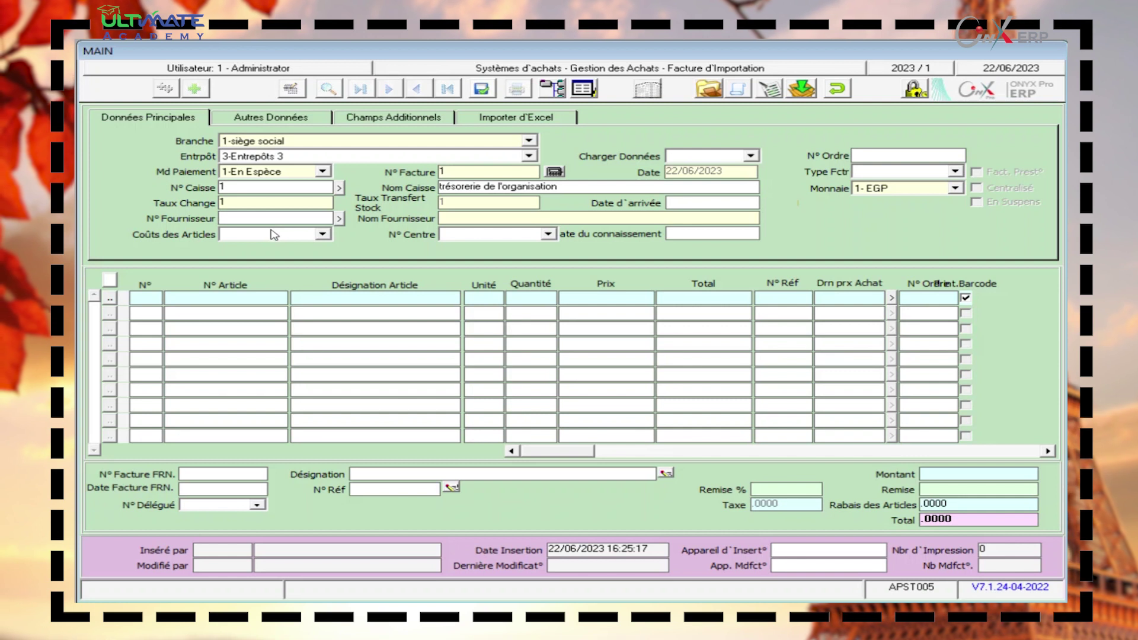
{"action": "key", "text": "F9"}
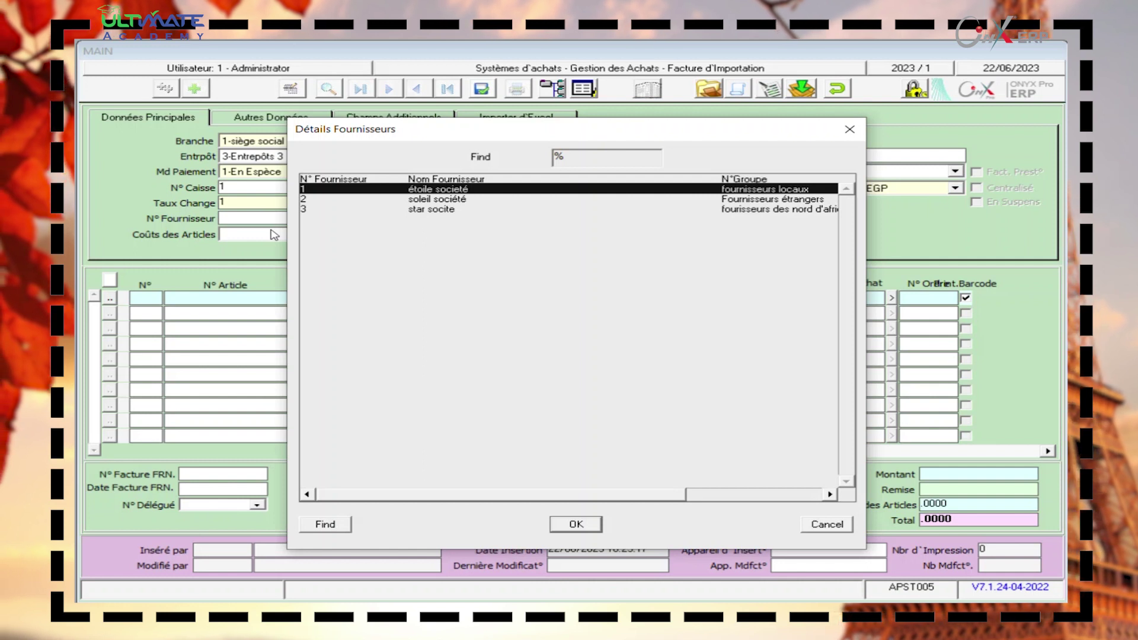
{"action": "double_click", "coordinate": [438, 200]}
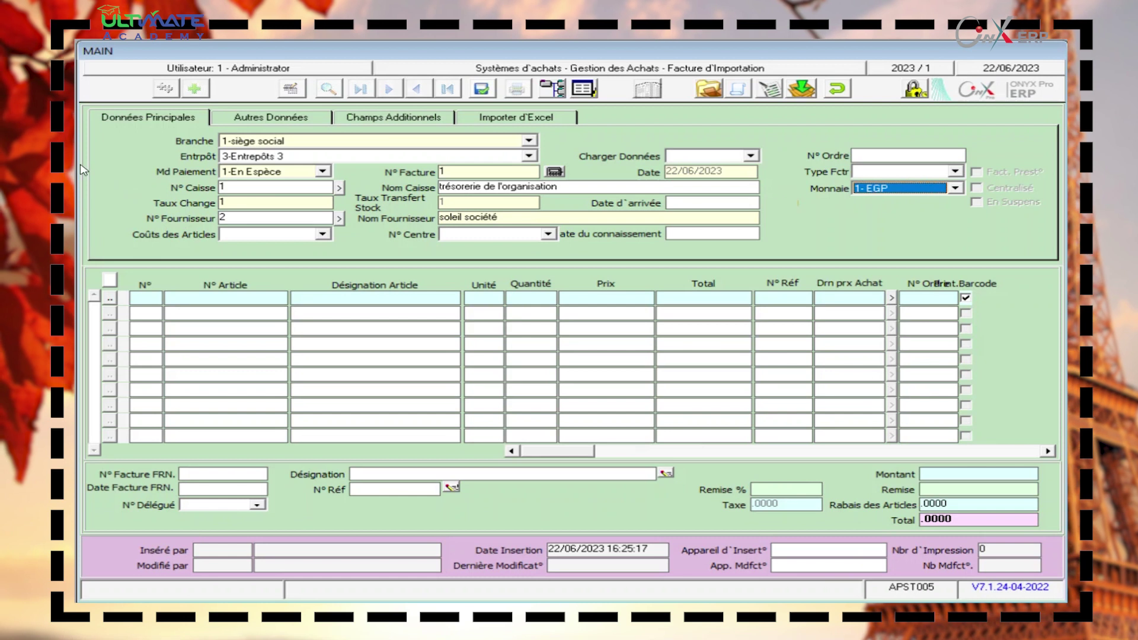
Set Coûts des Articles to 2- Moyenne pondérée and Charger Données to Ordre Entrée Stock, leaving Type Fctr empty after viewing its choices.
{"action": "left_click", "coordinate": [321, 235]}
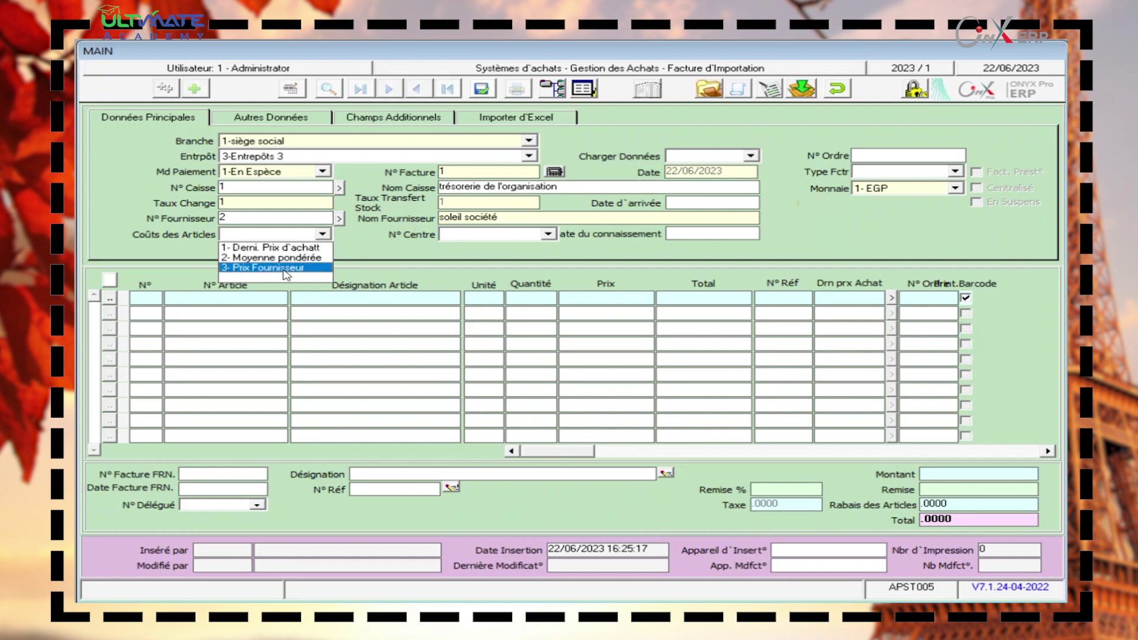
{"action": "left_click", "coordinate": [284, 259]}
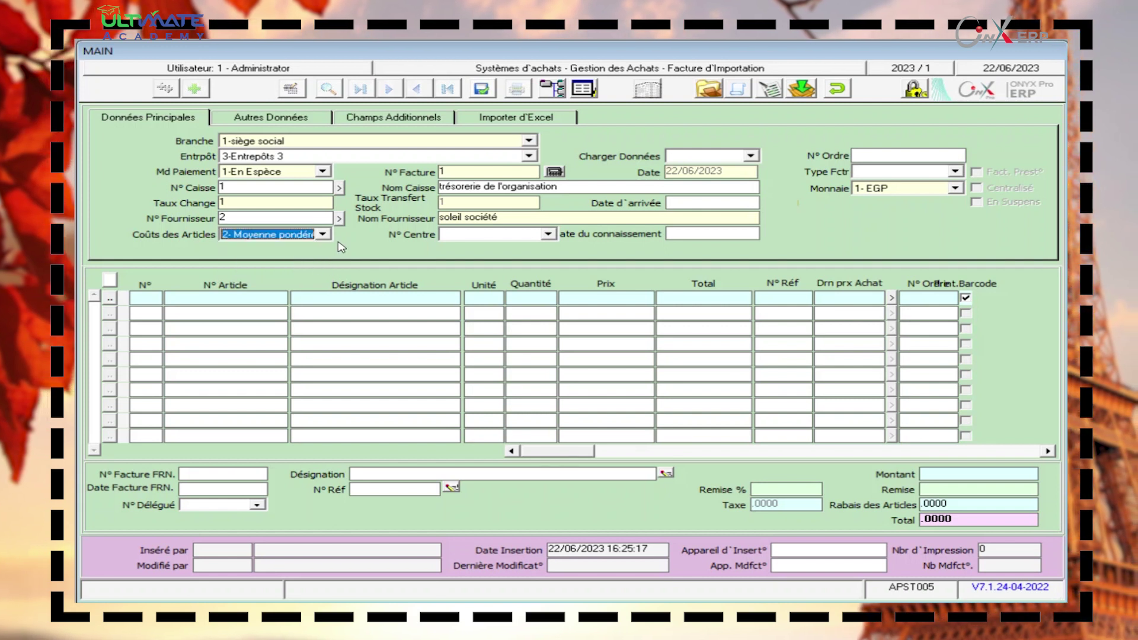
{"action": "left_click", "coordinate": [751, 157]}
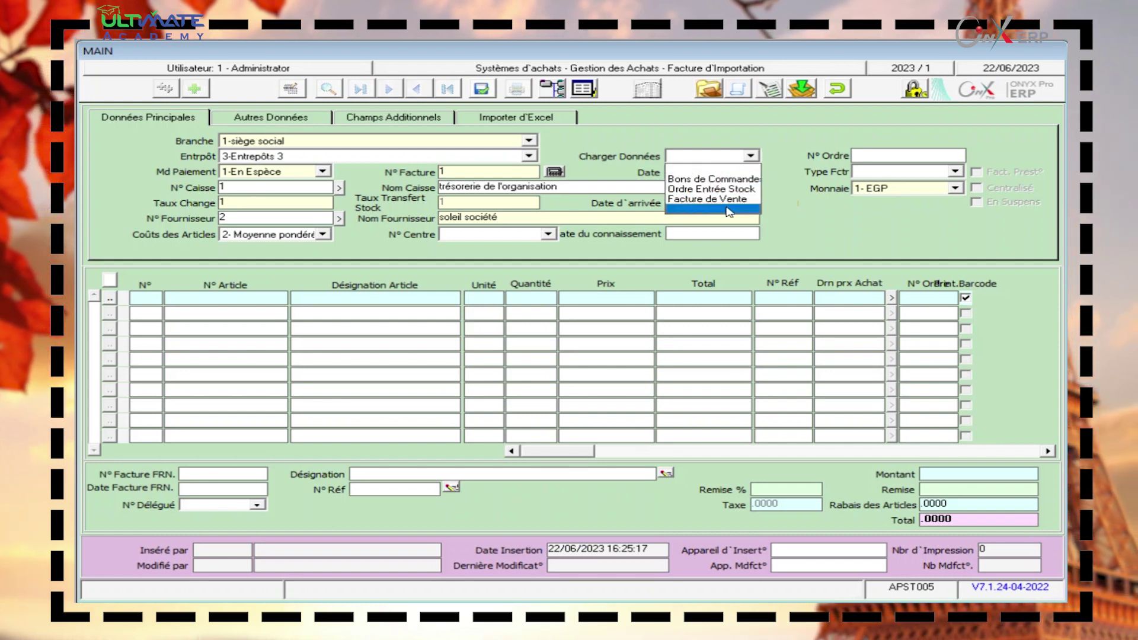
{"action": "left_click", "coordinate": [695, 189]}
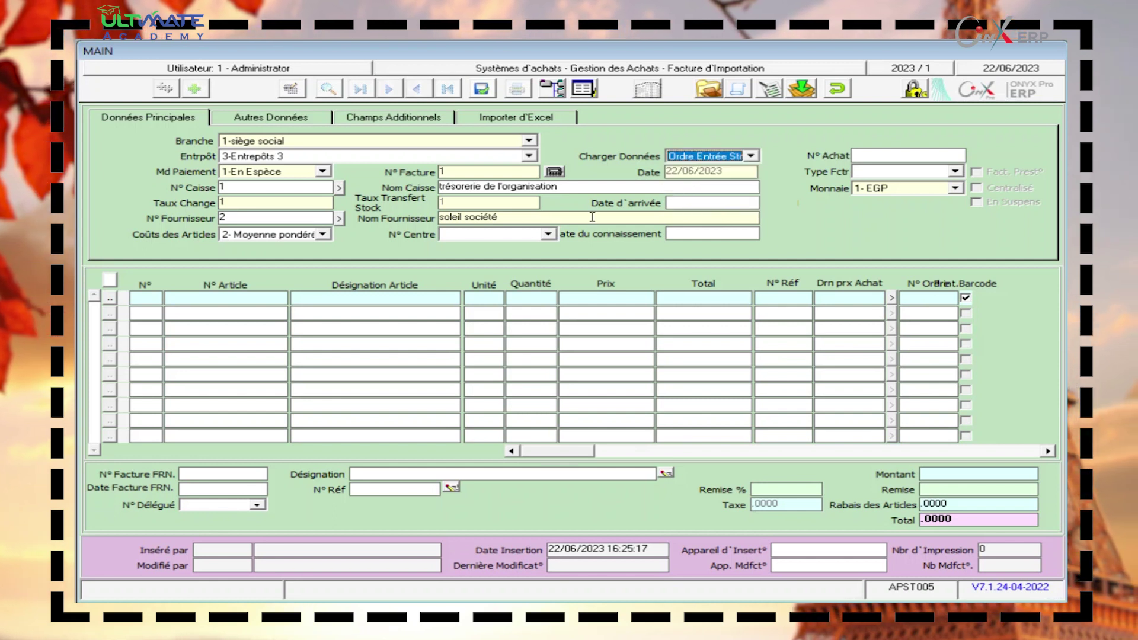
{"action": "left_click", "coordinate": [887, 171]}
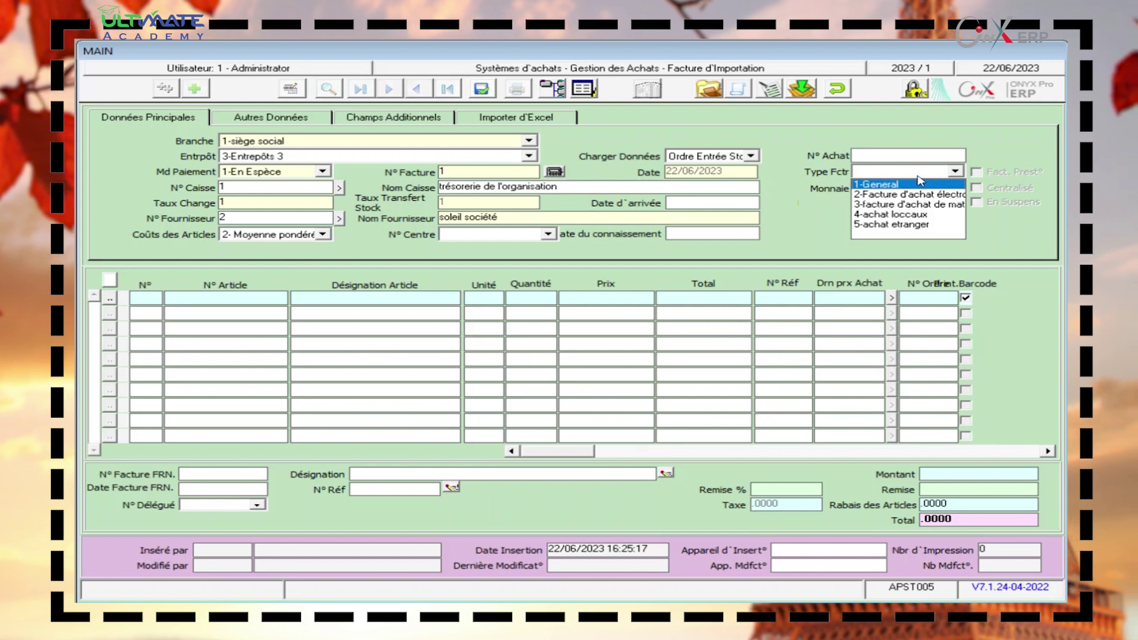
{"action": "left_click", "coordinate": [813, 229]}
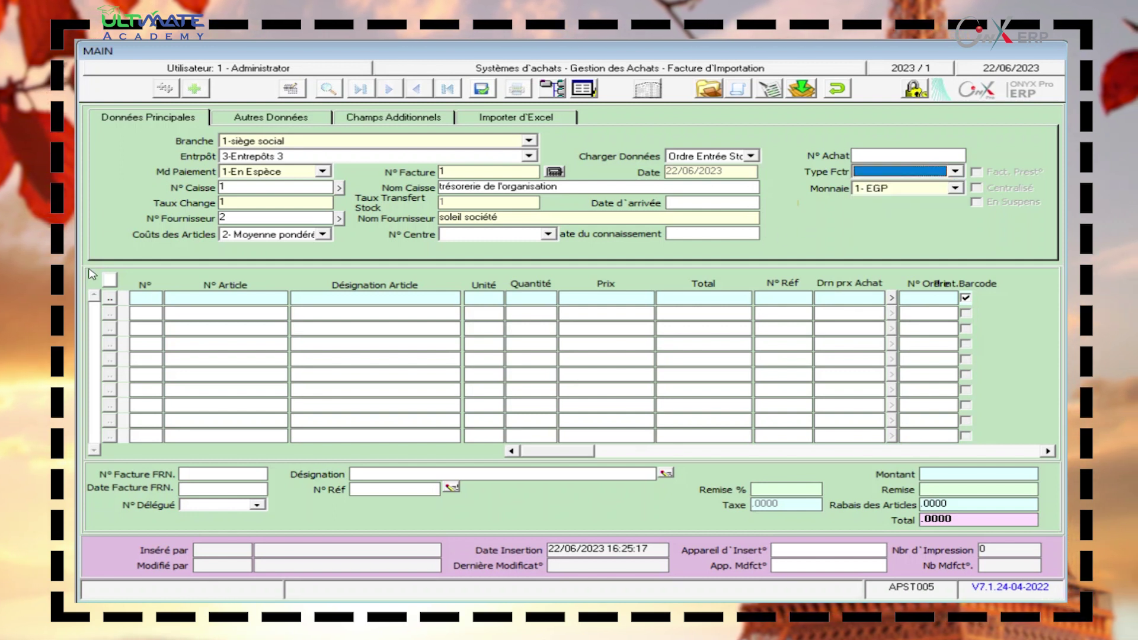
Look up the articles and add article 2, fil en plastique, as the first invoice line.
{"action": "left_click", "coordinate": [215, 297]}
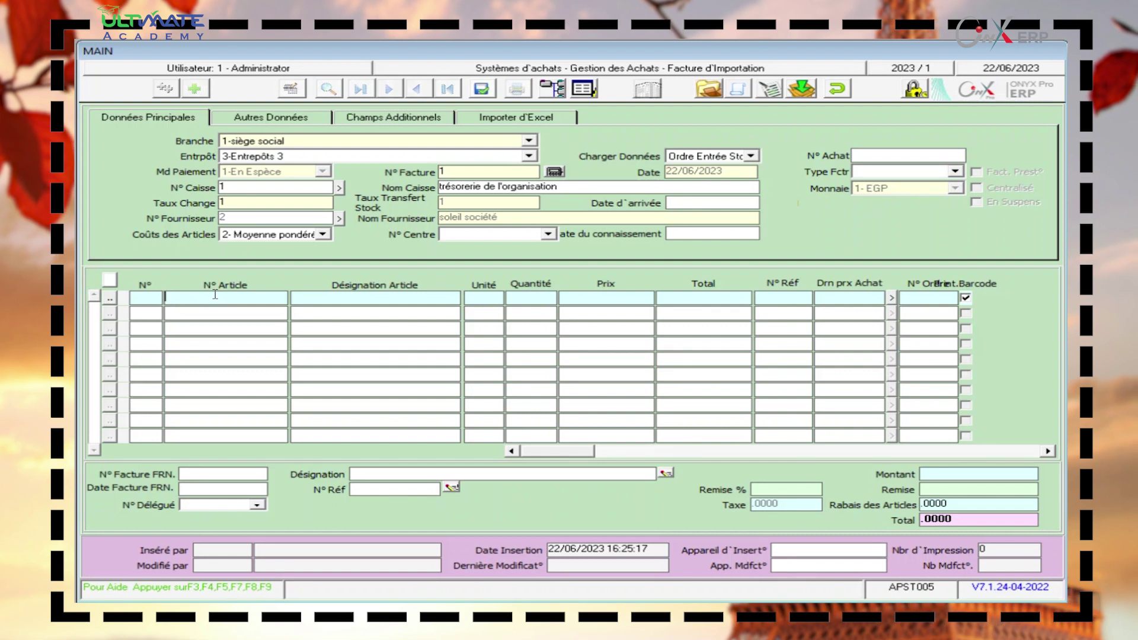
{"action": "key", "text": "F3"}
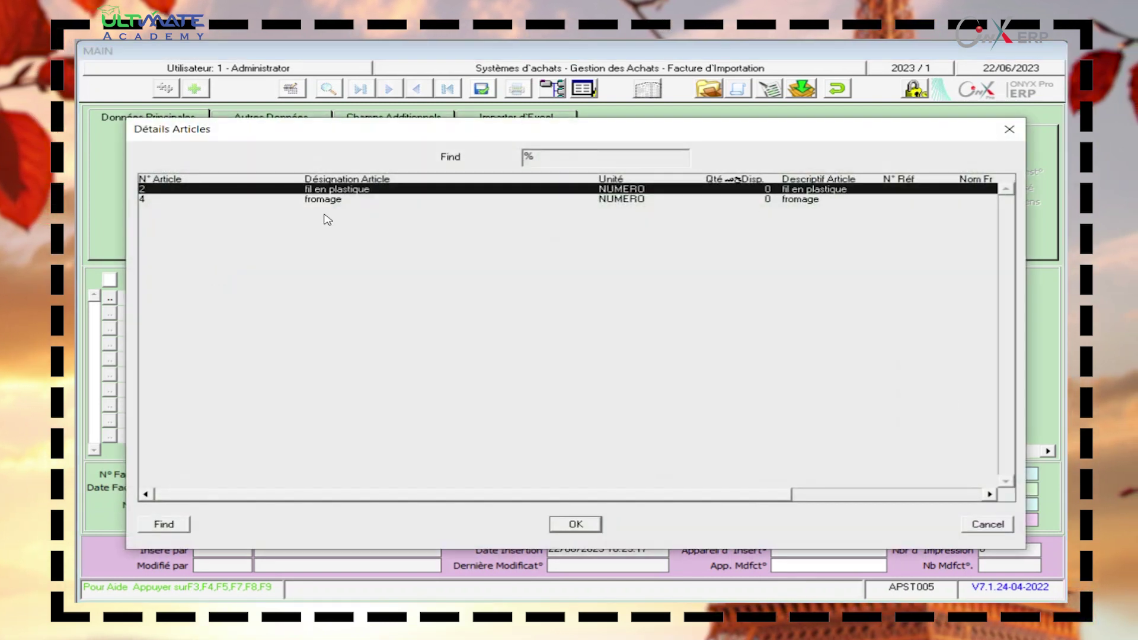
{"action": "key", "text": "Return"}
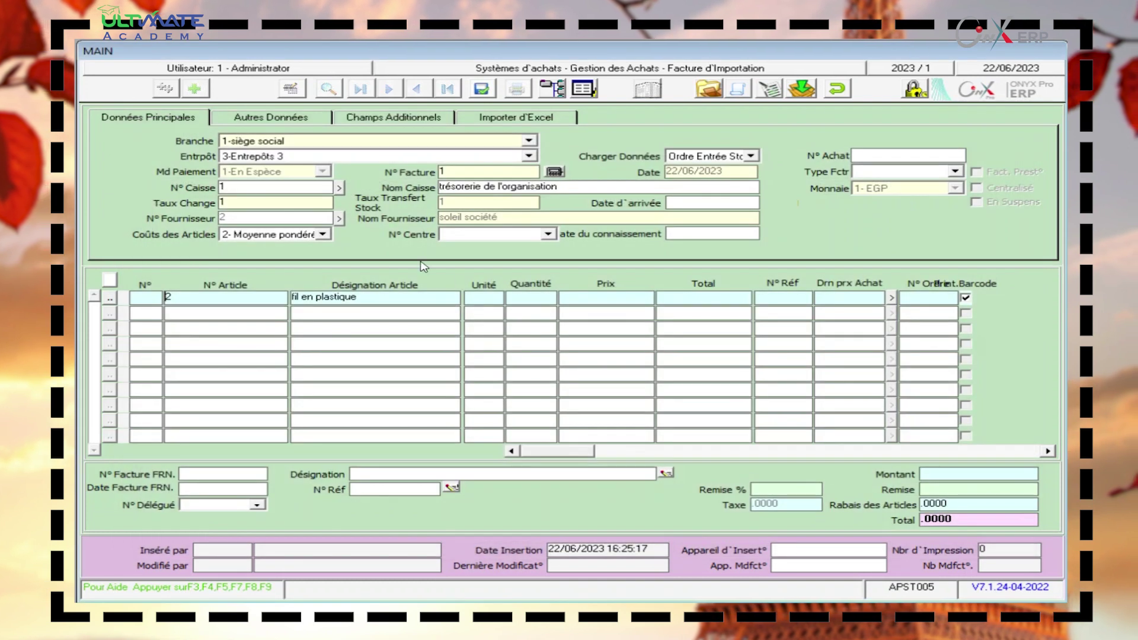
{"action": "key", "text": "Return"}
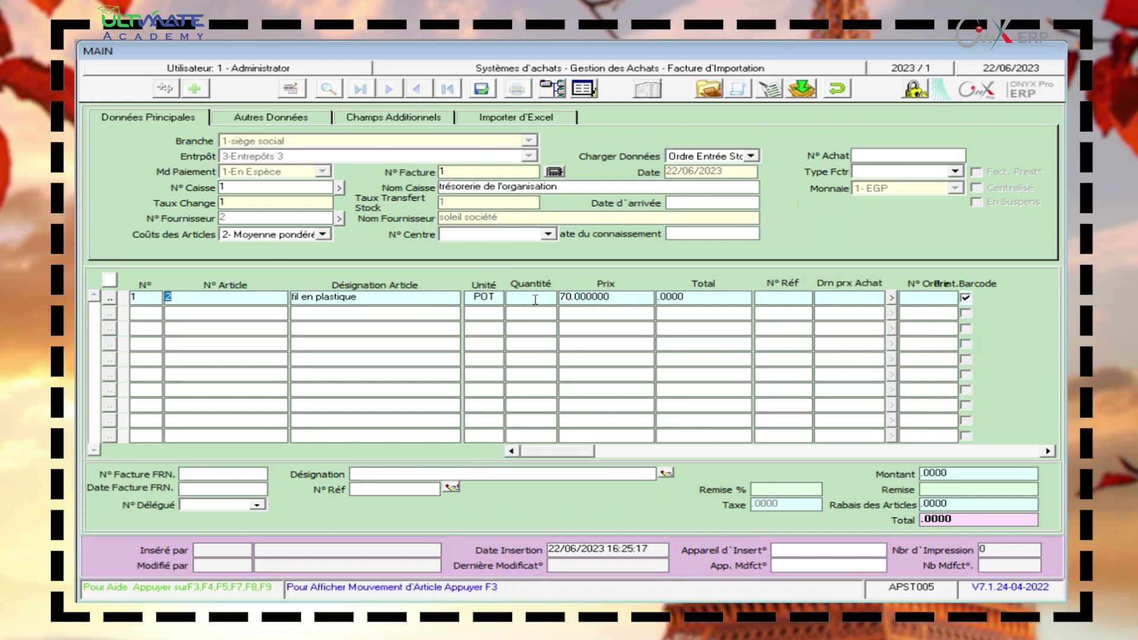
Go through the fil en plastique line's price and reference fields, and view its size, type and colour breakdown.
{"action": "left_click", "coordinate": [637, 300]}
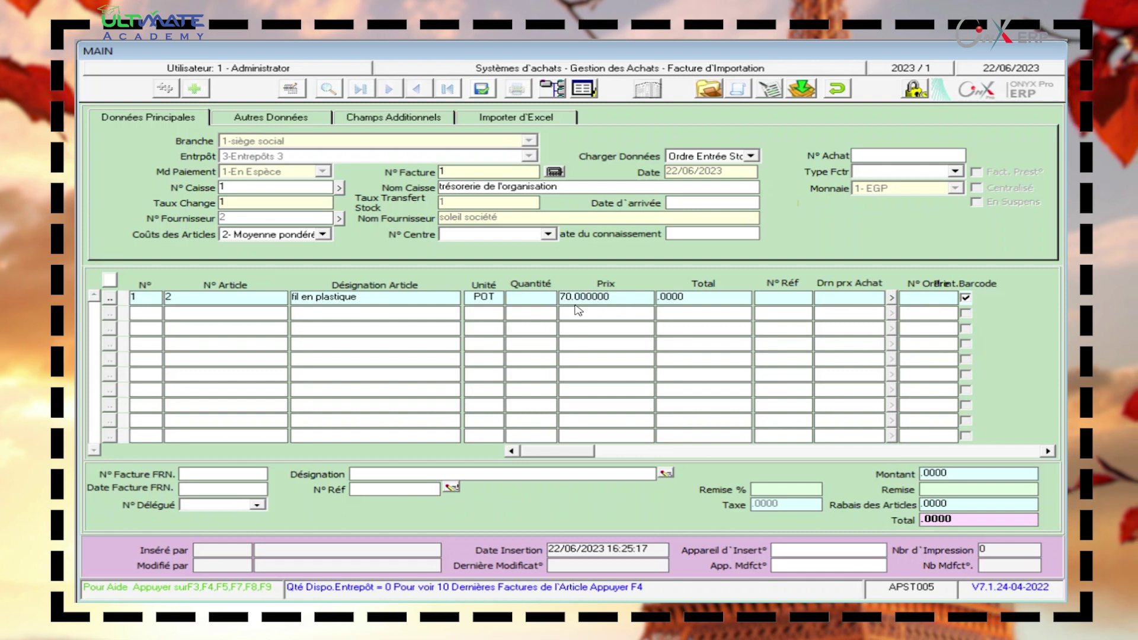
{"action": "key", "text": "Tab"}
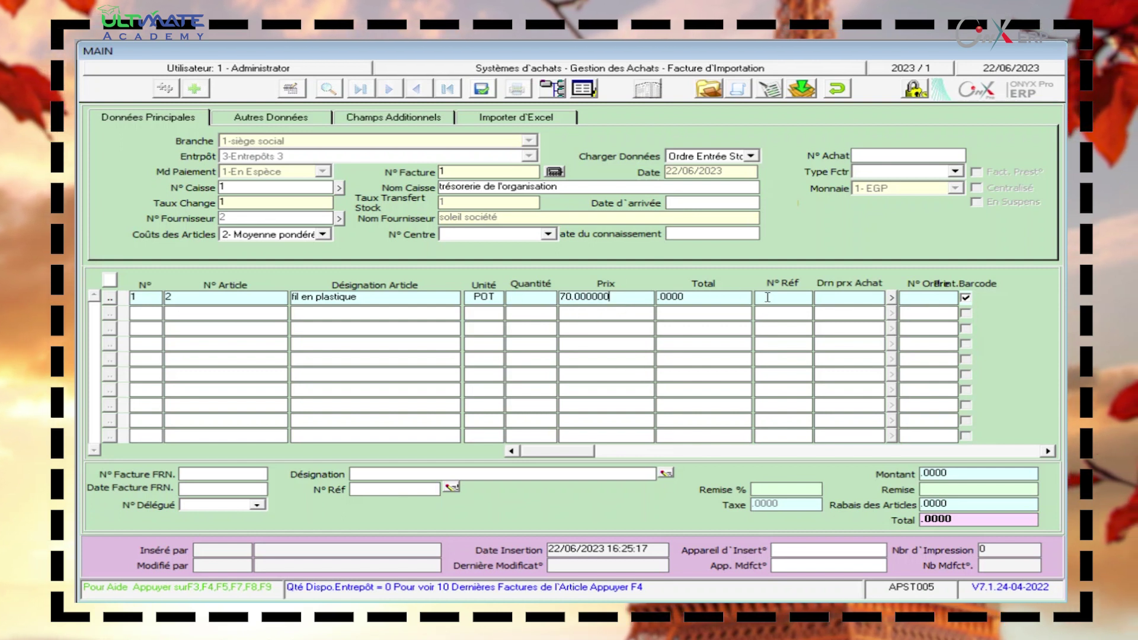
{"action": "left_click", "coordinate": [890, 297]}
{"action": "key", "text": "Return"}
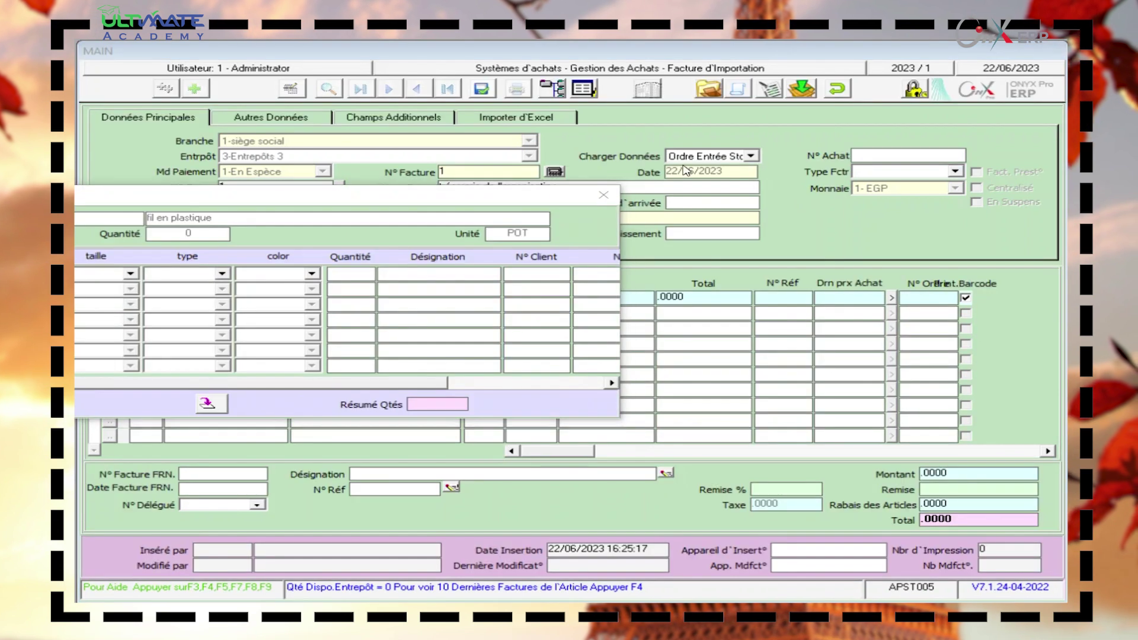
{"action": "key", "text": "Escape"}
Discard the import invoice and open the Bon d'Entrée des Achats Importation form from the purchasing operations.
{"action": "key", "text": "Escape"}
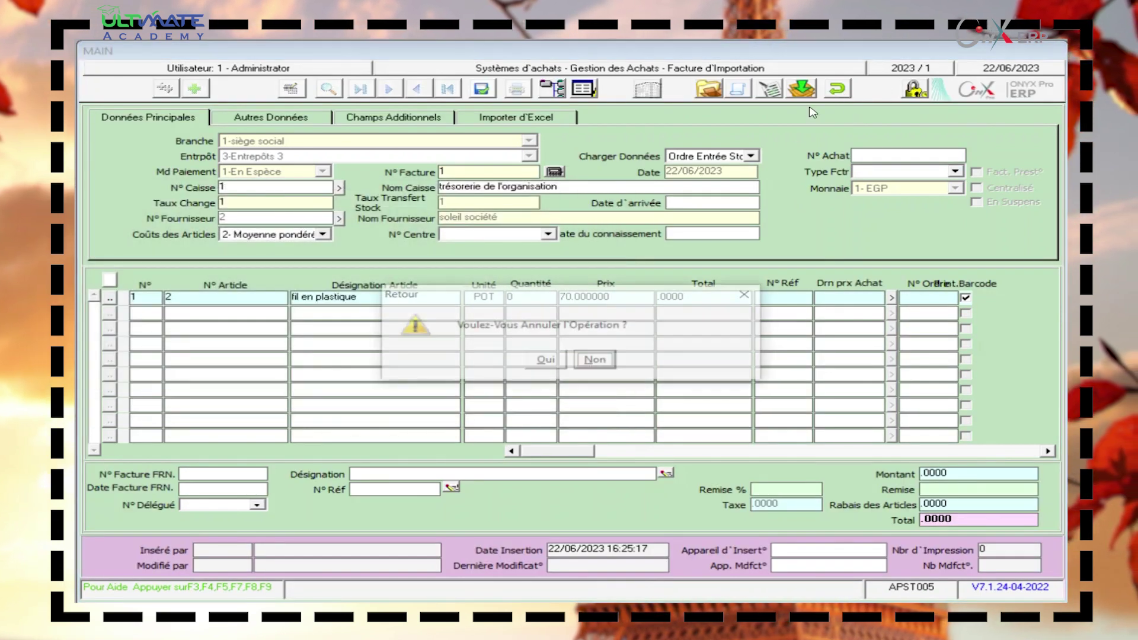
{"action": "key", "text": "Left"}
{"action": "key", "text": "Return"}
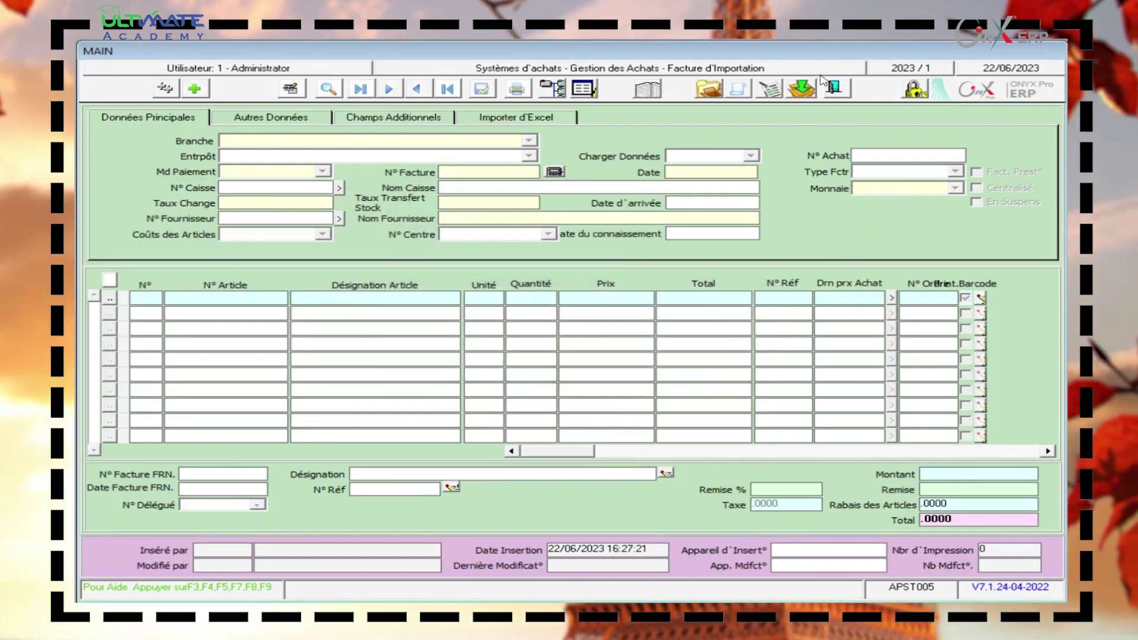
{"action": "left_click", "coordinate": [833, 88]}
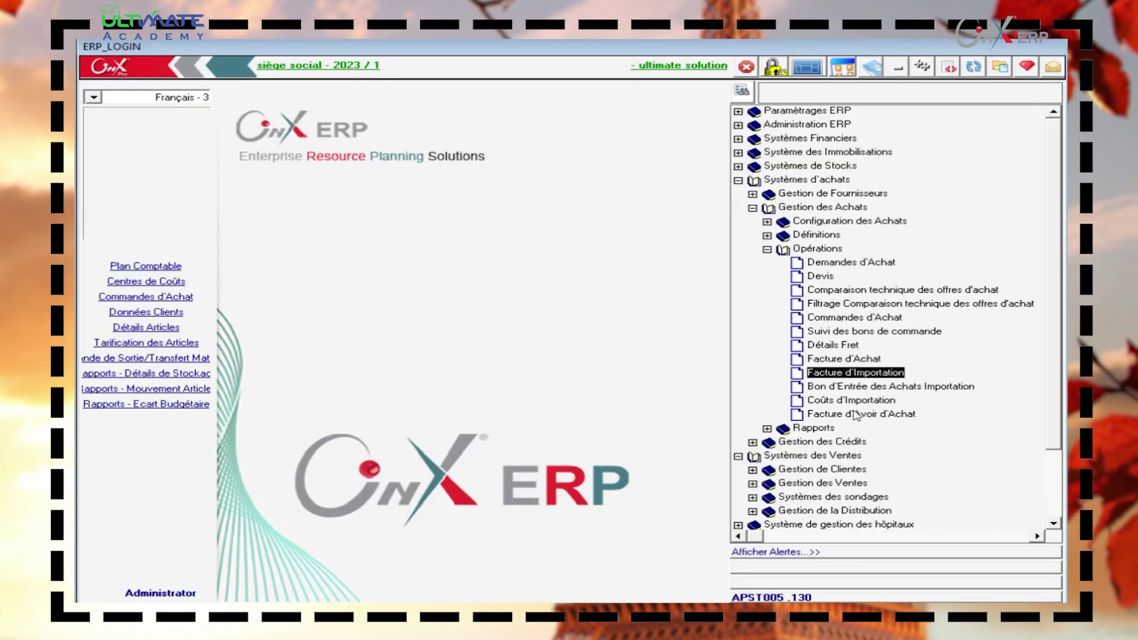
{"action": "left_click", "coordinate": [859, 388]}
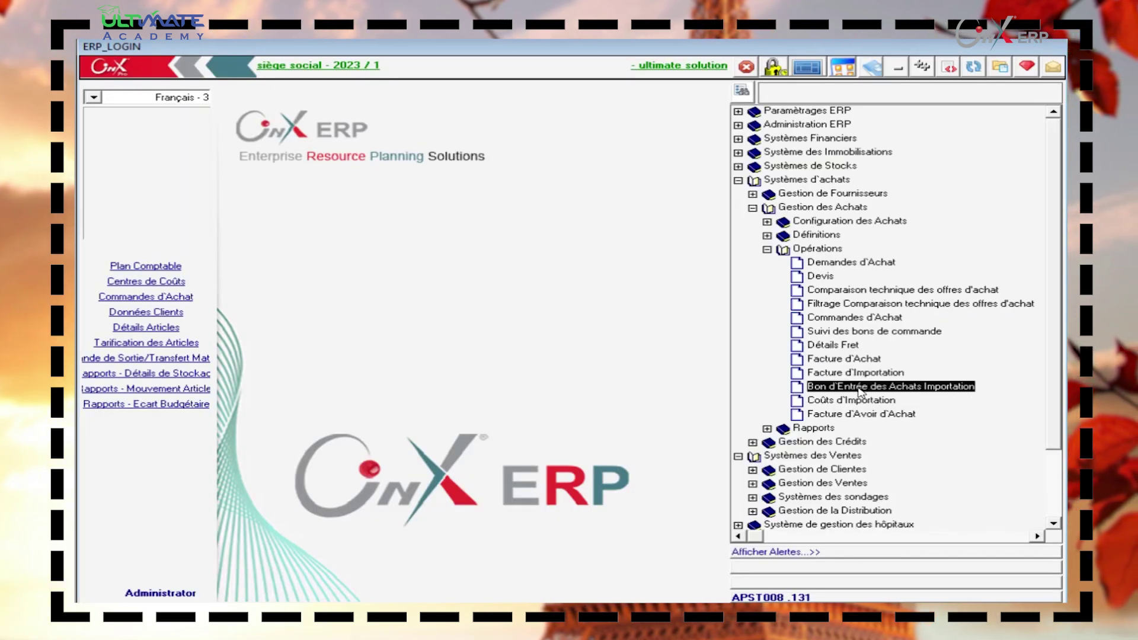
{"action": "double_click", "coordinate": [861, 388]}
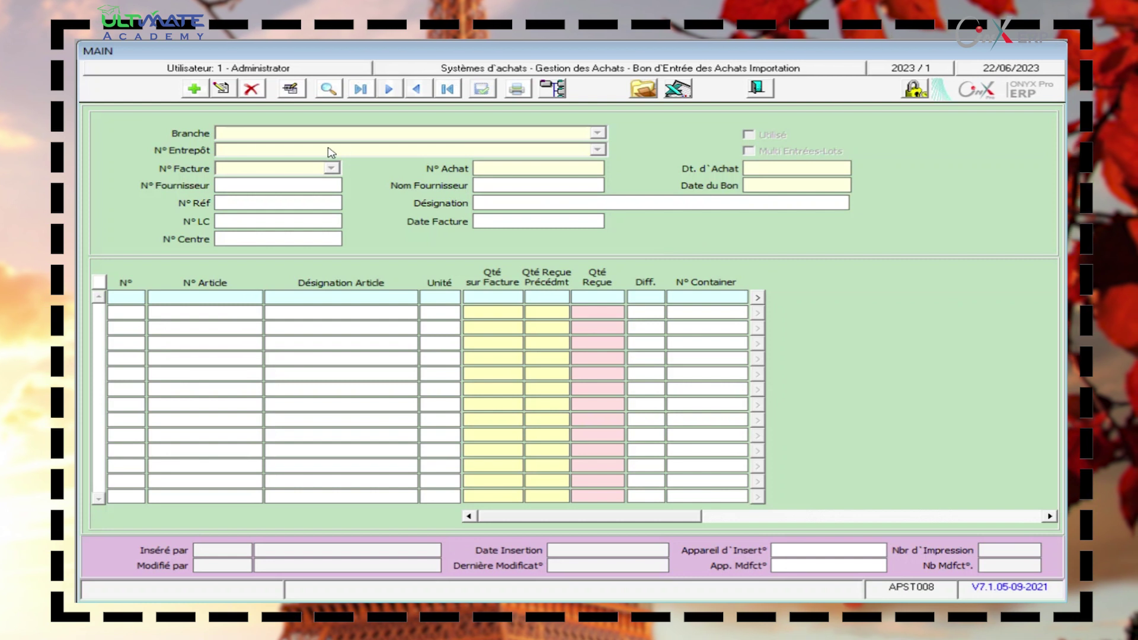
Start a new import goods receipt for branch 1-siège social, set the warehouse to 2-Entrepôts 2, and go to the first article line.
{"action": "left_click", "coordinate": [193, 90]}
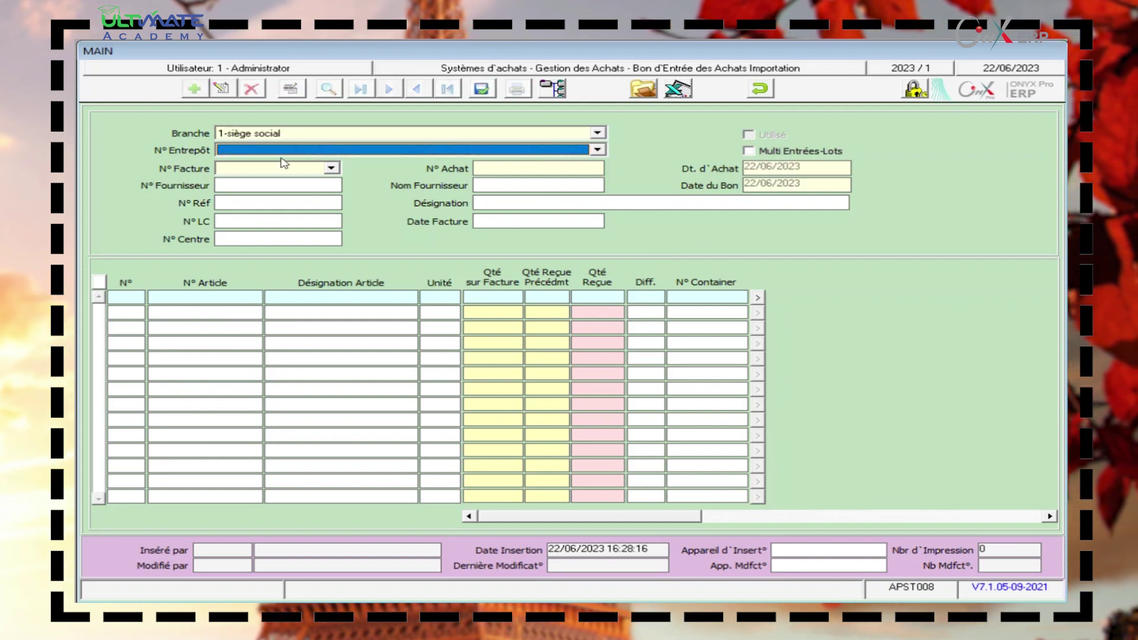
{"action": "left_click", "coordinate": [307, 151]}
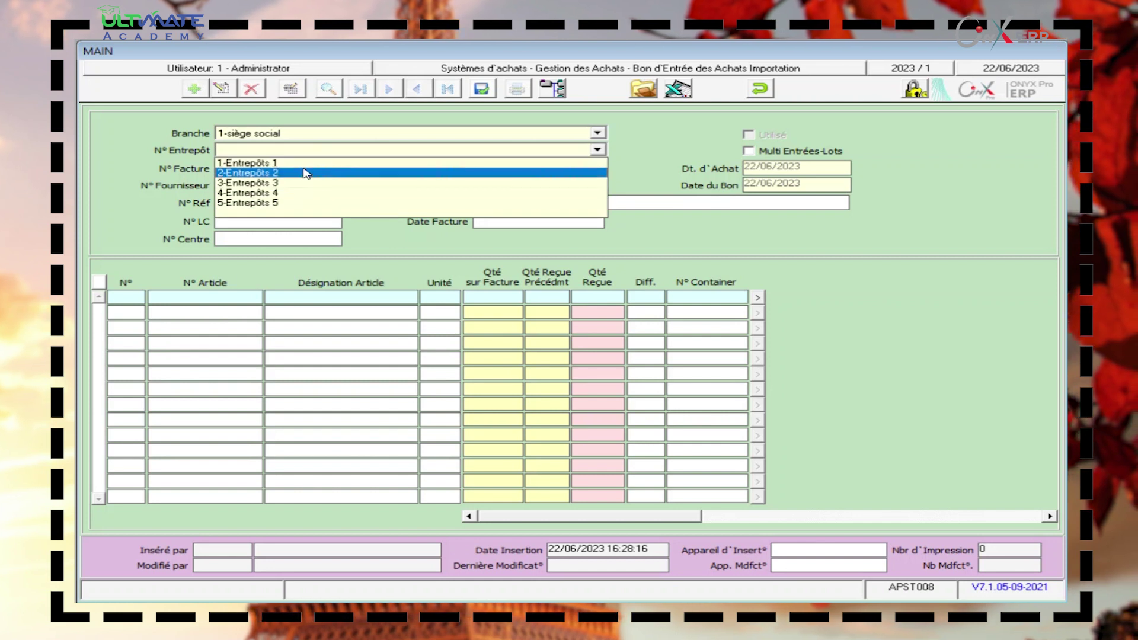
{"action": "left_click", "coordinate": [301, 173]}
{"action": "left_click", "coordinate": [329, 154]}
{"action": "left_click", "coordinate": [115, 166]}
{"action": "left_click", "coordinate": [235, 172]}
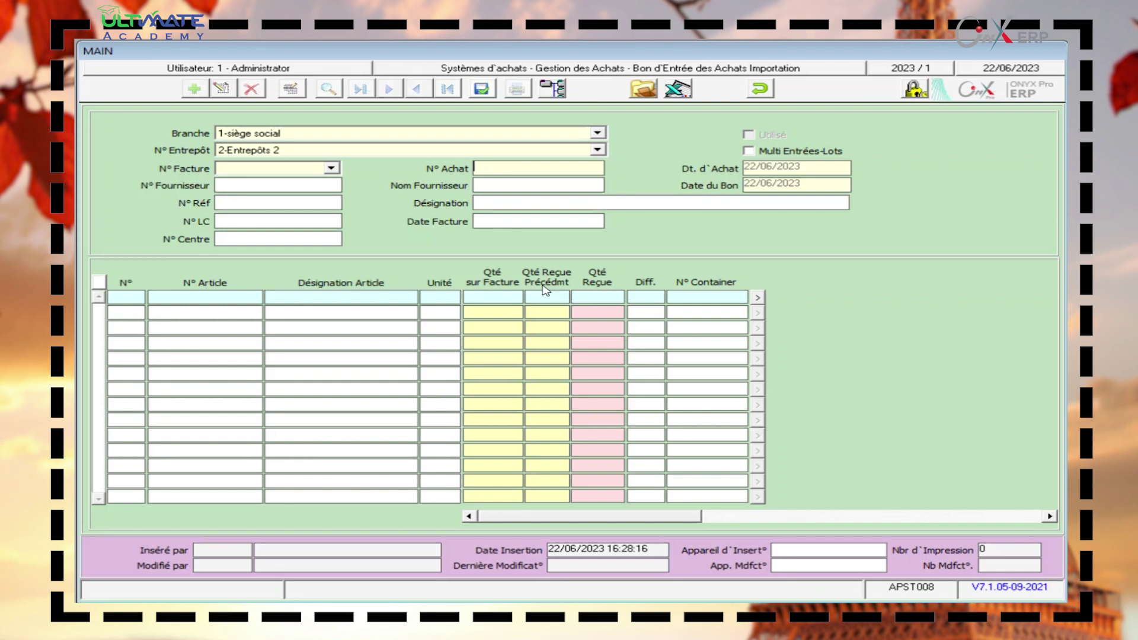
{"action": "left_click", "coordinate": [128, 297]}
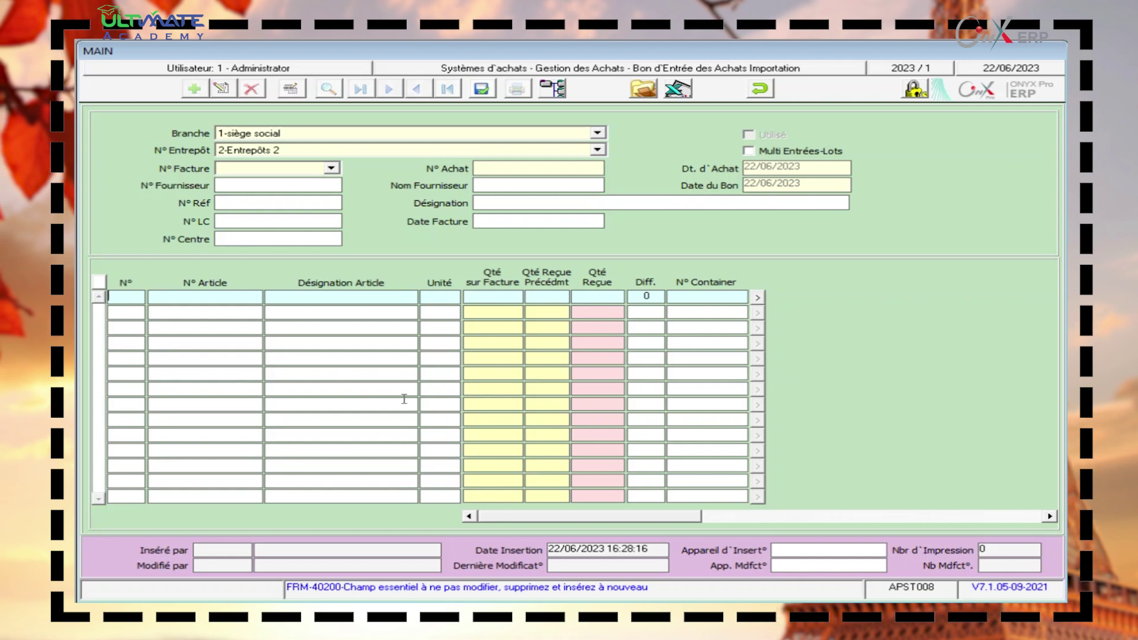
Discard the import goods receipt, close its form and open the Coûts d'Importation form from the purchasing operations.
{"action": "key", "text": "Escape"}
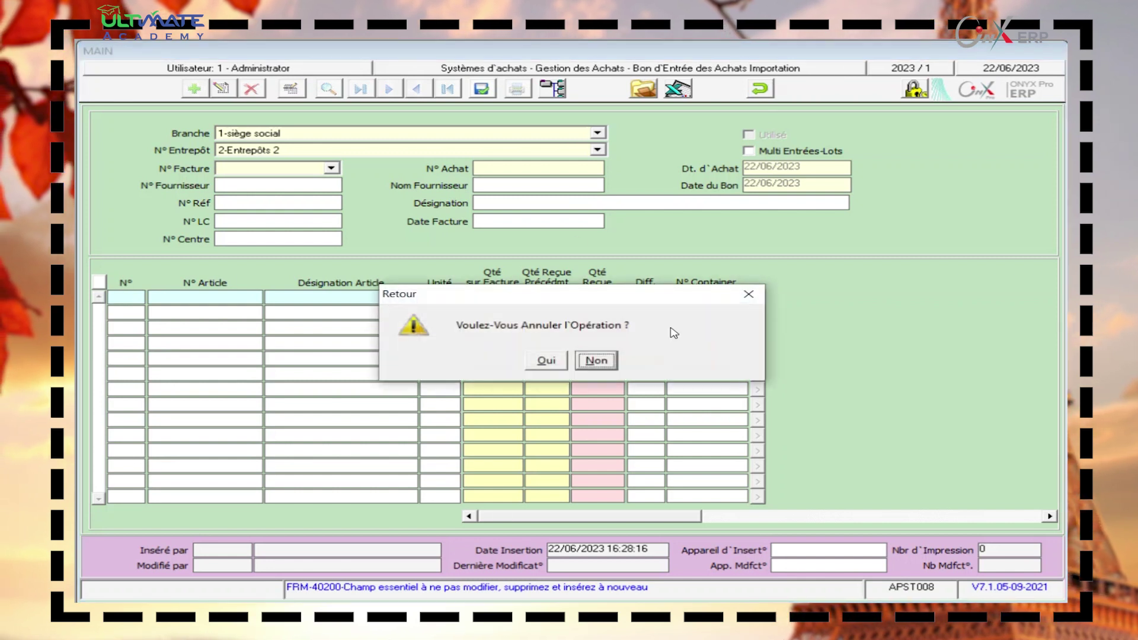
{"action": "left_click", "coordinate": [545, 361]}
{"action": "left_click", "coordinate": [760, 88]}
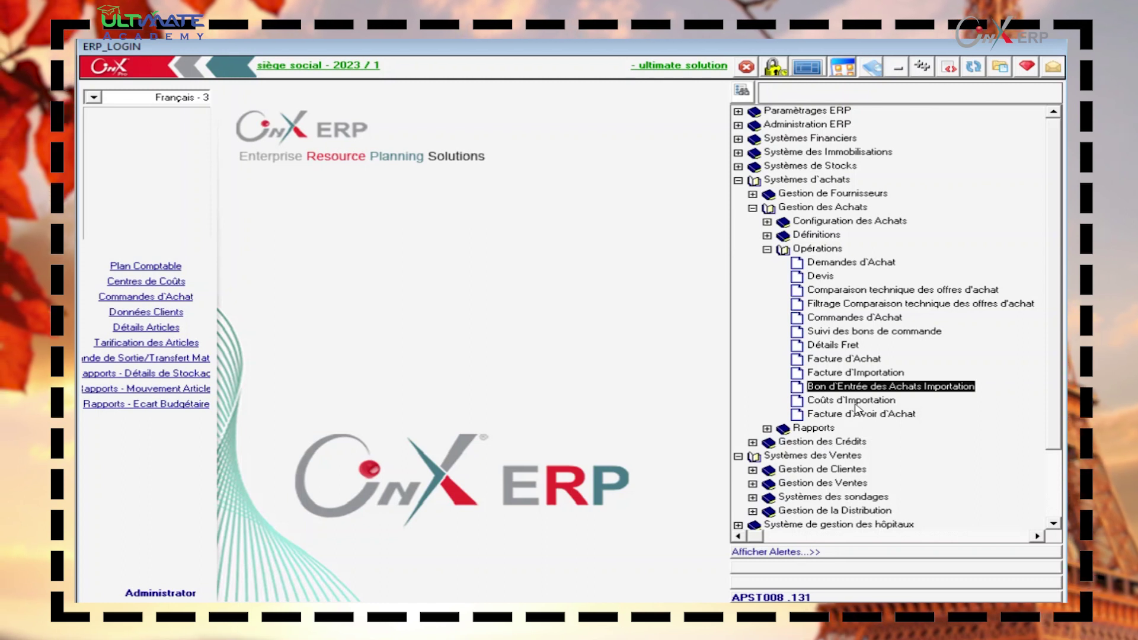
{"action": "double_click", "coordinate": [842, 403]}
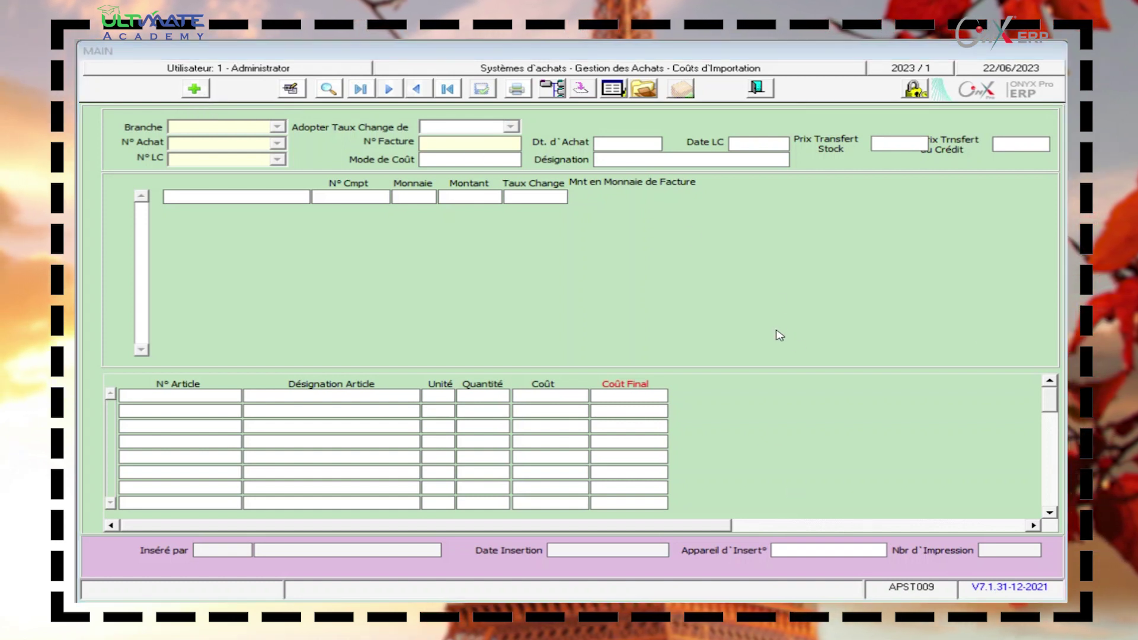
Close the Coûts d'Importation form and open the Facture d'Avoir d'Achat form from the purchasing operations.
{"action": "left_click", "coordinate": [762, 90]}
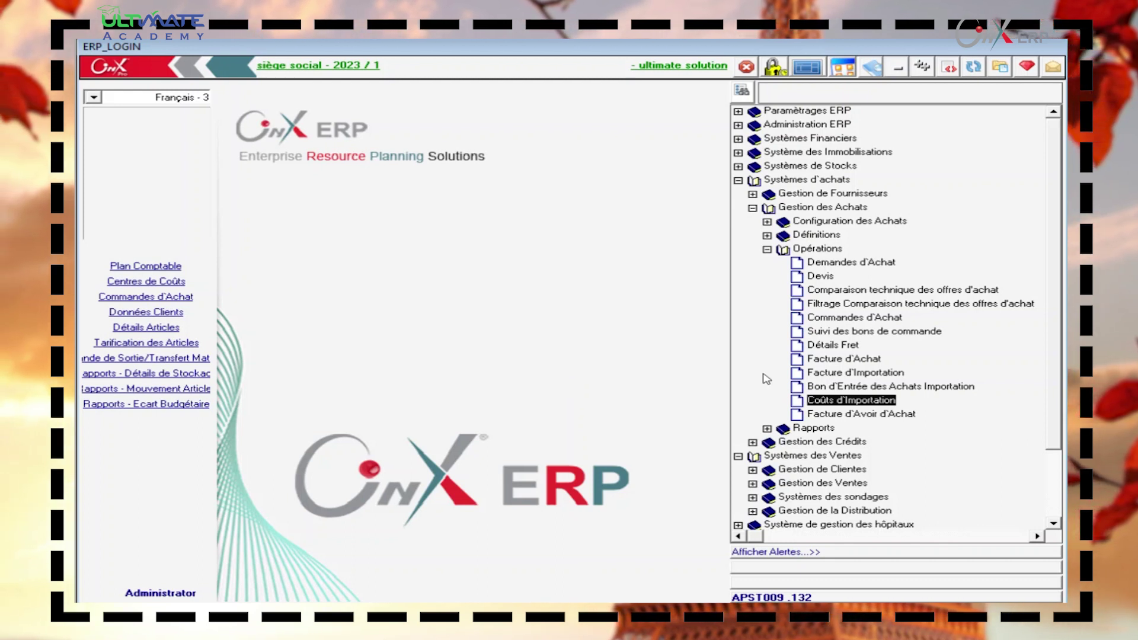
{"action": "key", "text": "Down"}
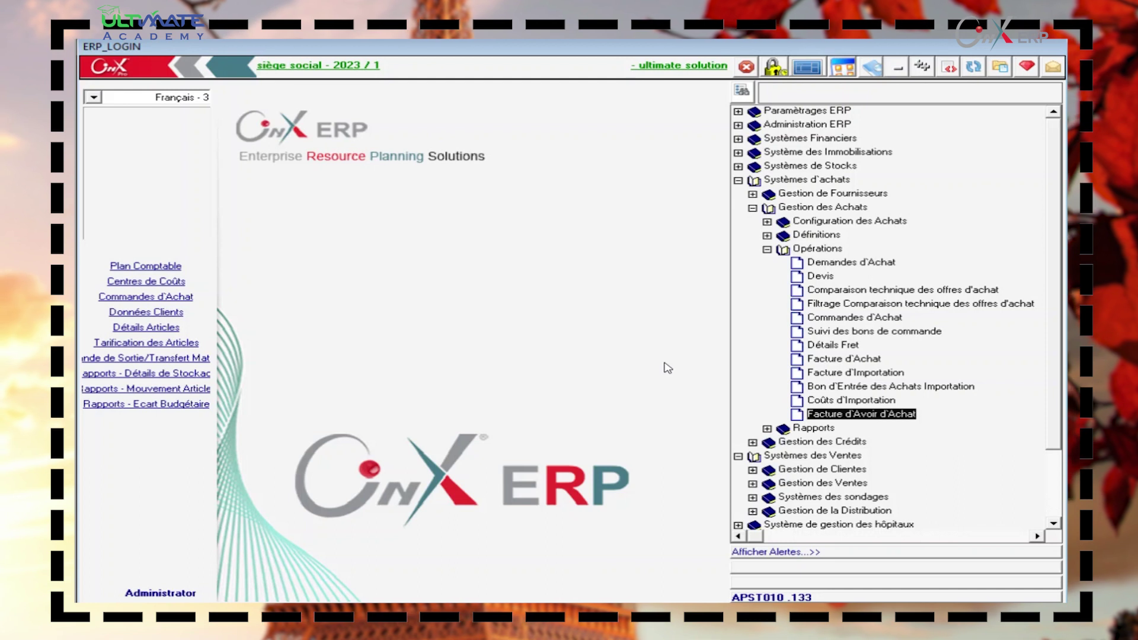
{"action": "double_click", "coordinate": [821, 415]}
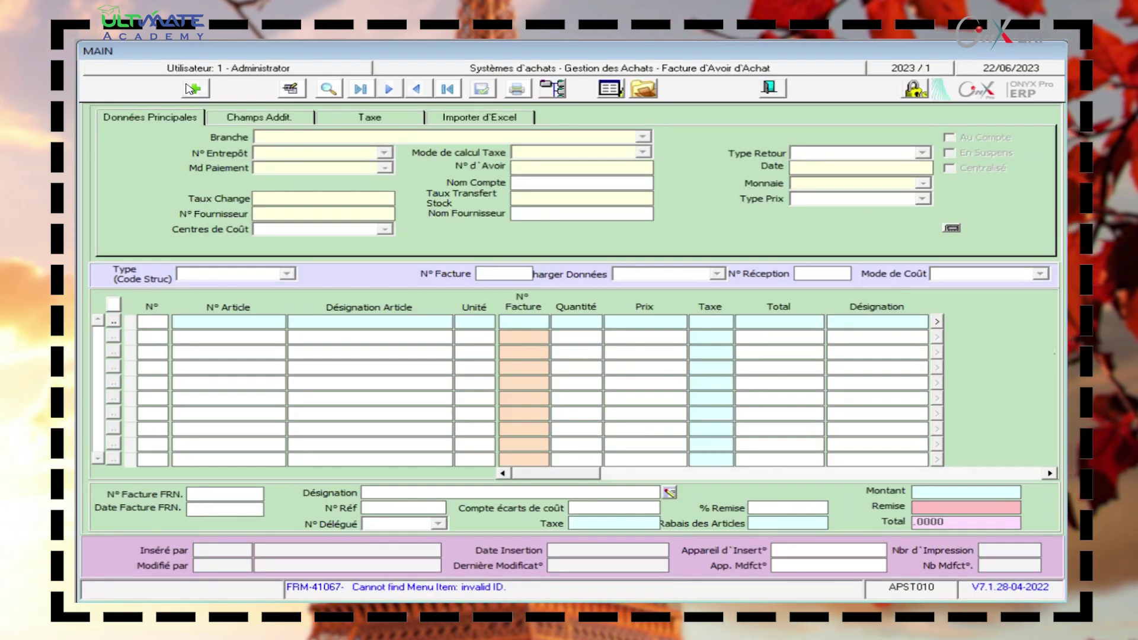
Start a new purchase credit note with warehouse 2 - Entrepôts 2 and payment mode 3-Cash/Chèque.
{"action": "left_click", "coordinate": [191, 89]}
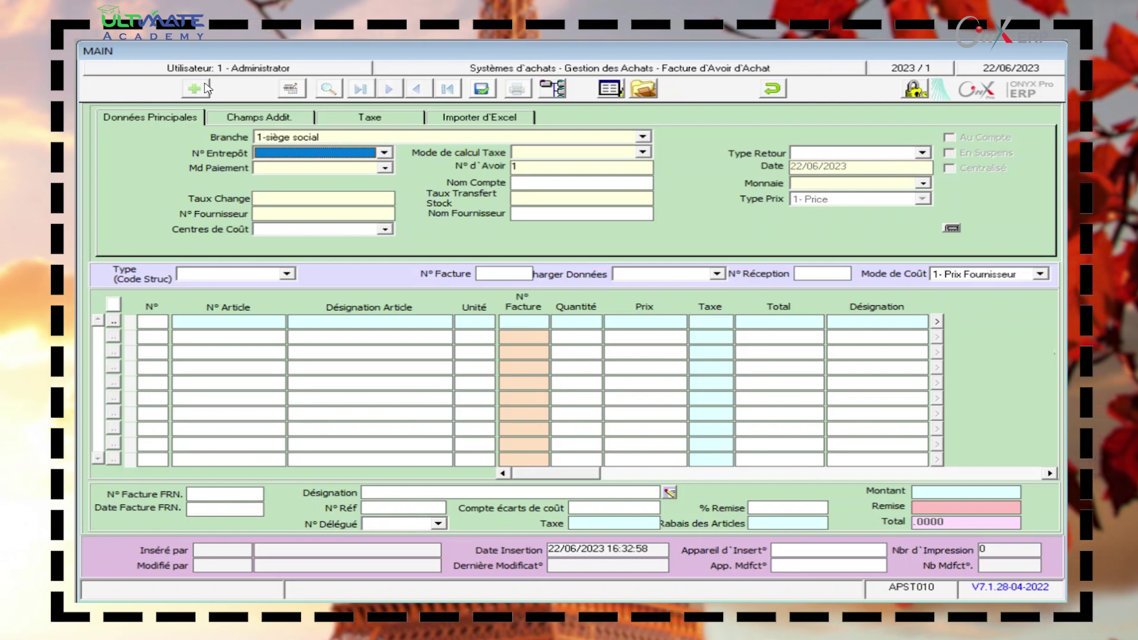
{"action": "left_click", "coordinate": [314, 155]}
{"action": "left_click", "coordinate": [295, 173]}
{"action": "left_click", "coordinate": [294, 168]}
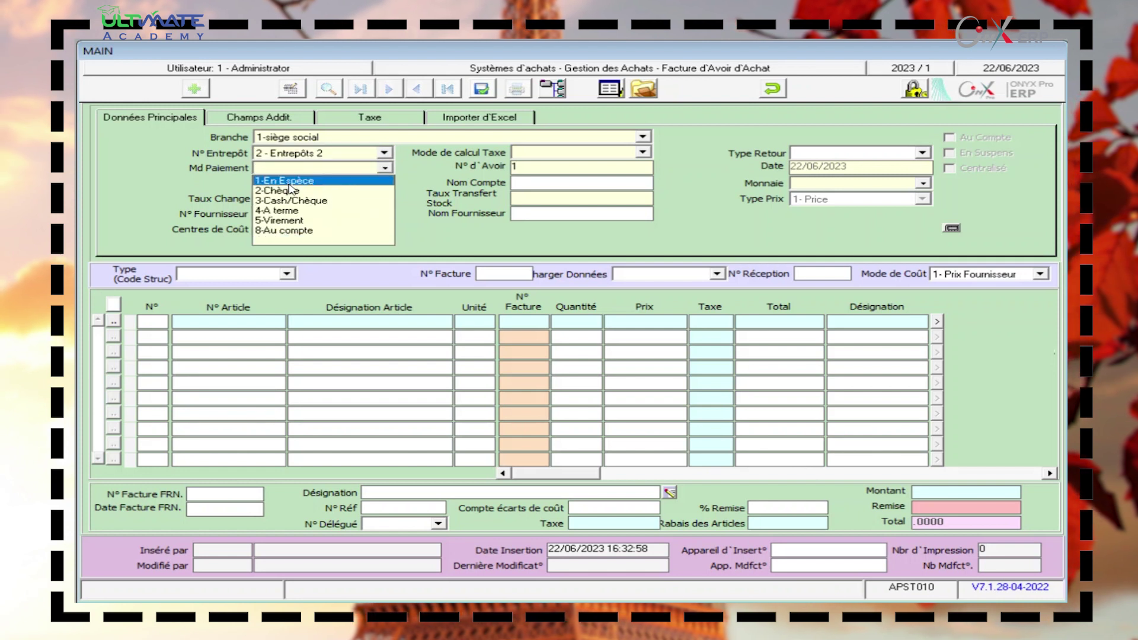
{"action": "left_click", "coordinate": [279, 195]}
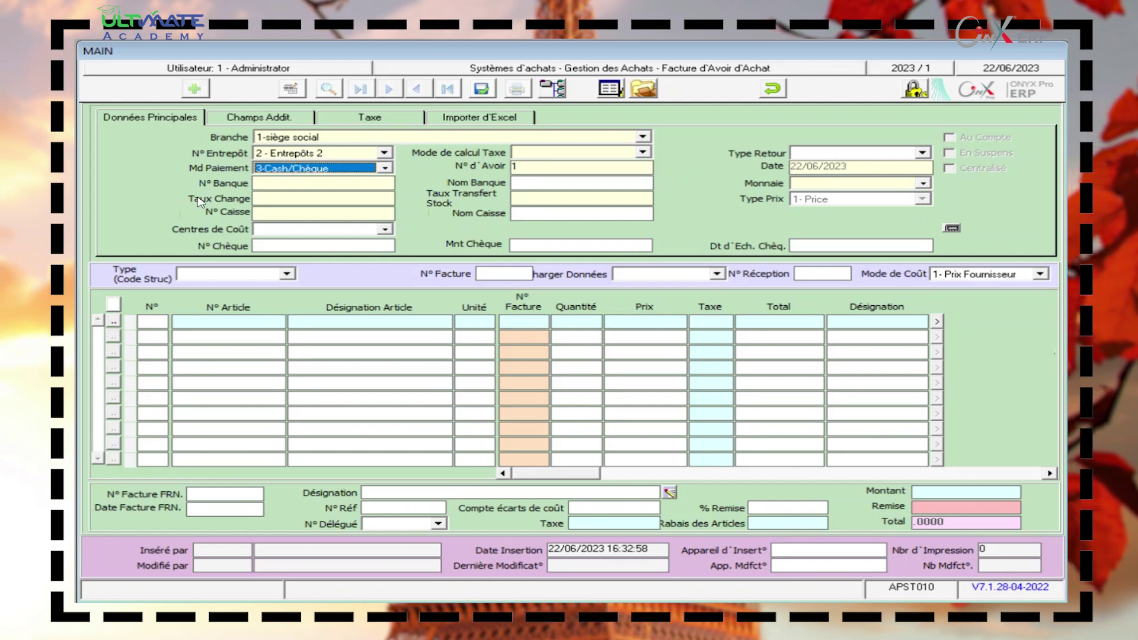
Look up the bank choices for the credit note and set its currency to EGP-Egyptain pound.
{"action": "left_click", "coordinate": [268, 183]}
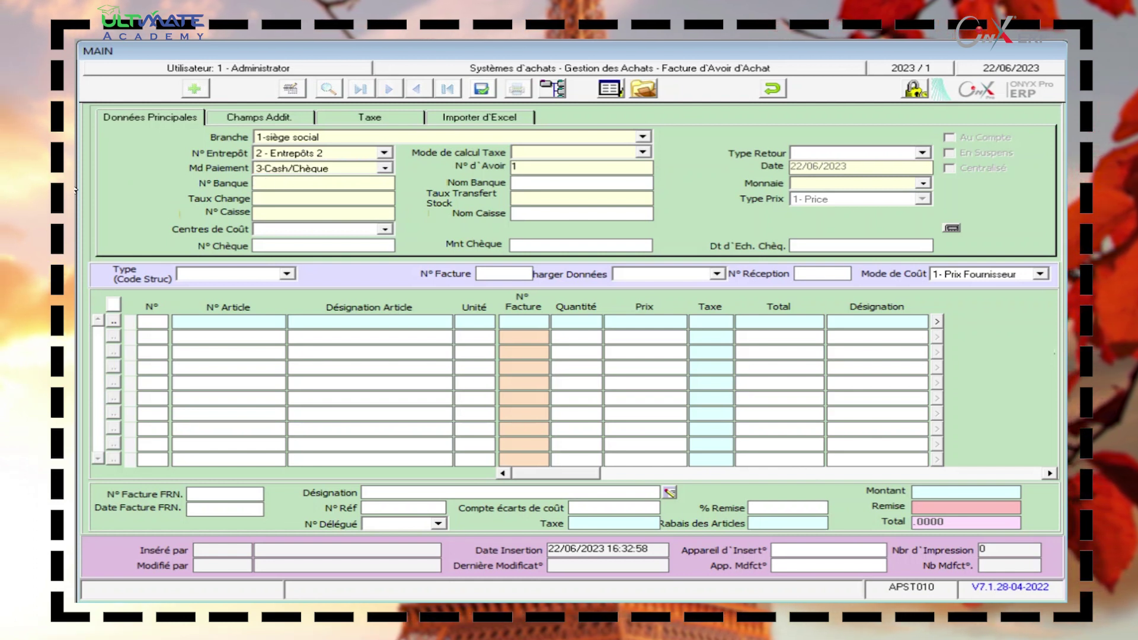
{"action": "key", "text": "F9"}
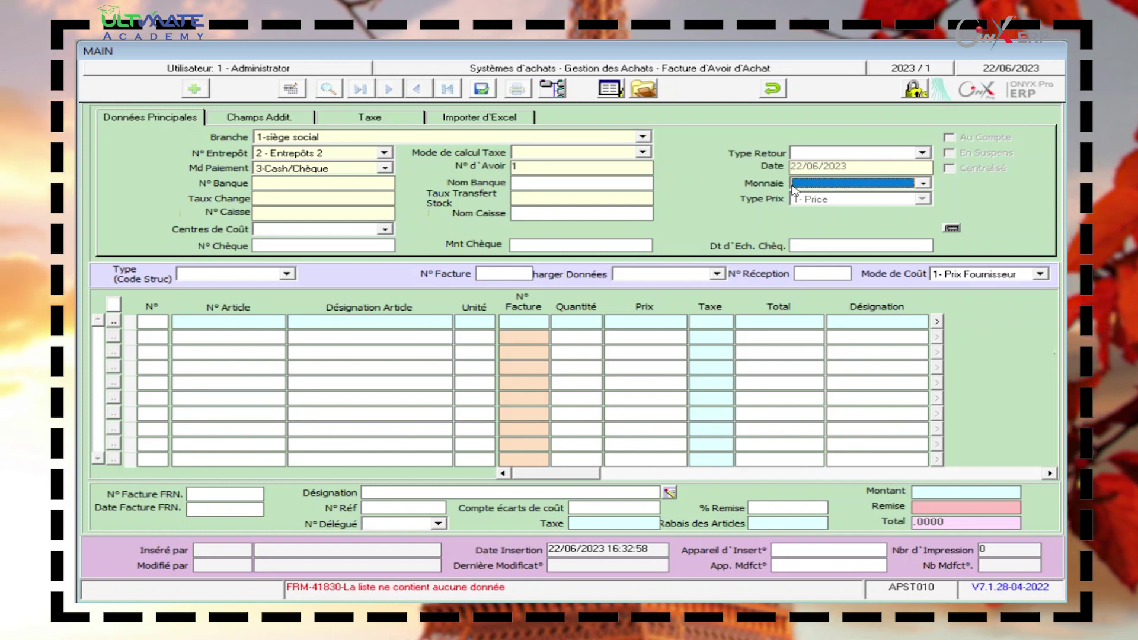
{"action": "left_click", "coordinate": [923, 183]}
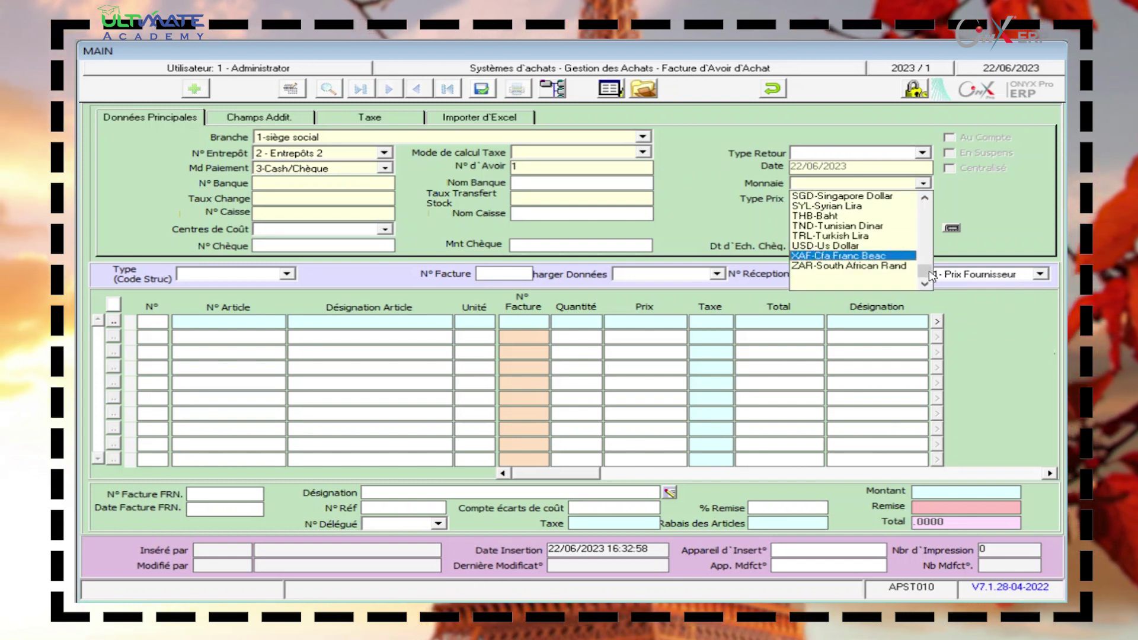
{"action": "left_click_drag", "start_coordinate": [924, 276], "coordinate": [936, 213]}
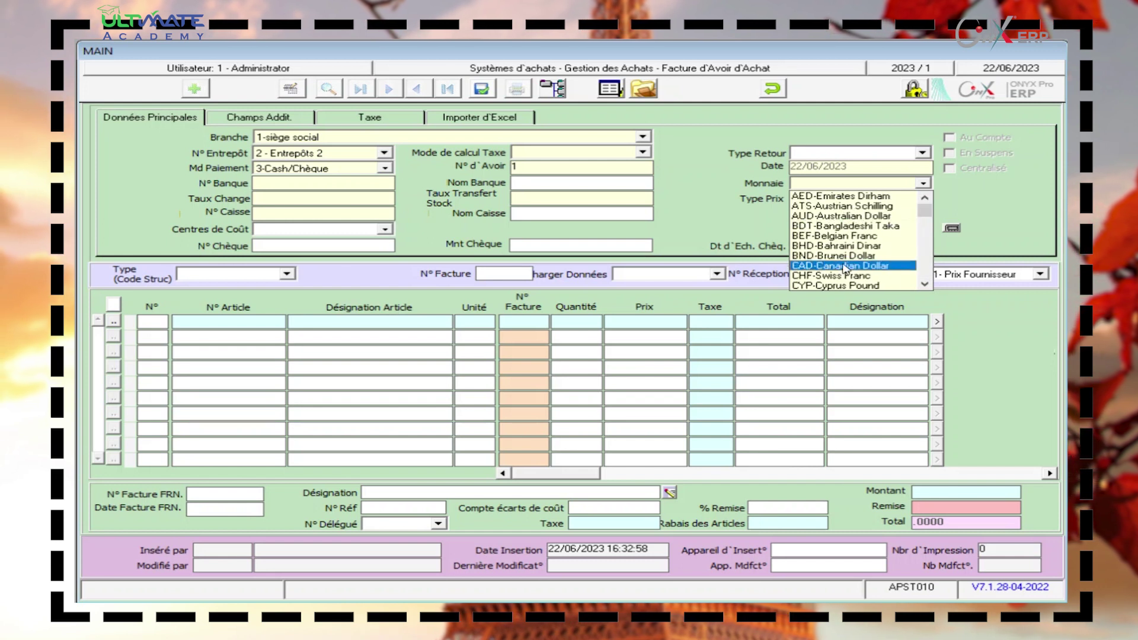
{"action": "scroll", "coordinate": [881, 224], "scroll_direction": "down", "scroll_amount": 1}
{"action": "scroll", "coordinate": [881, 224], "scroll_direction": "down", "scroll_amount": 3}
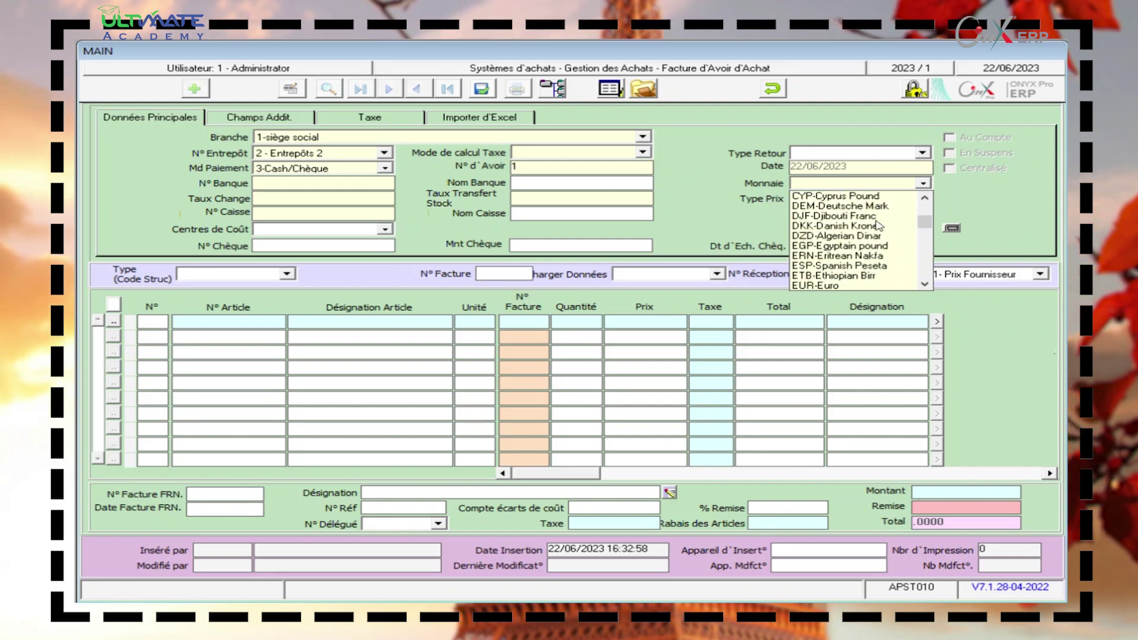
{"action": "scroll", "coordinate": [859, 273], "scroll_direction": "down", "scroll_amount": 1}
{"action": "scroll", "coordinate": [863, 249], "scroll_direction": "up", "scroll_amount": 1}
{"action": "left_click", "coordinate": [863, 246]}
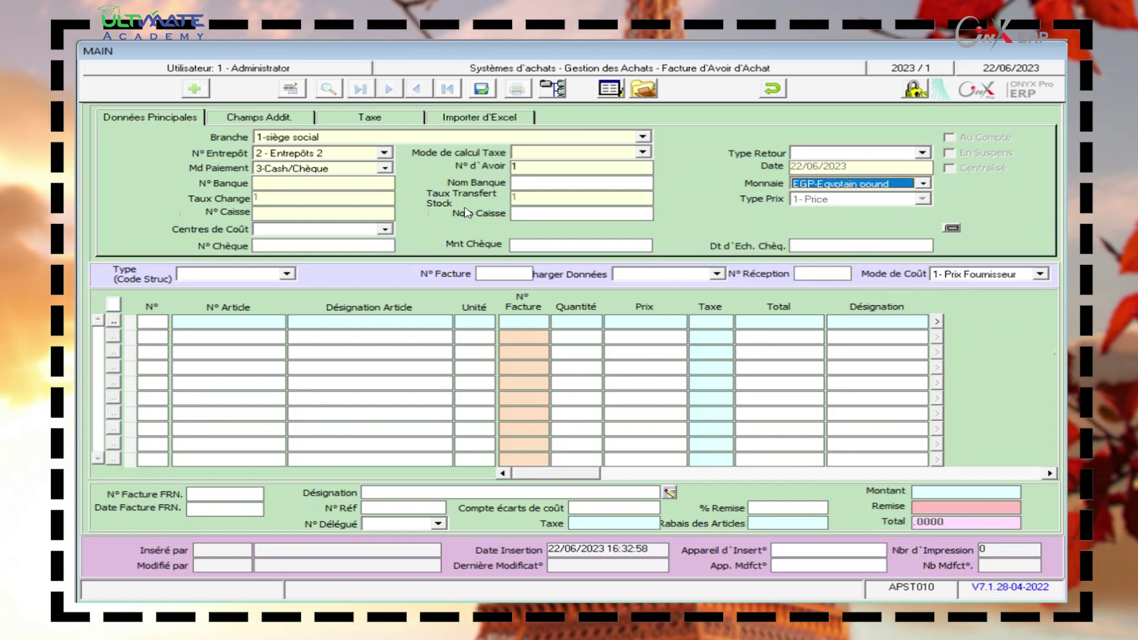
Look through the N° Caisse and Centres de Coût choices, and go to the credit note's first article line.
{"action": "left_click", "coordinate": [335, 212]}
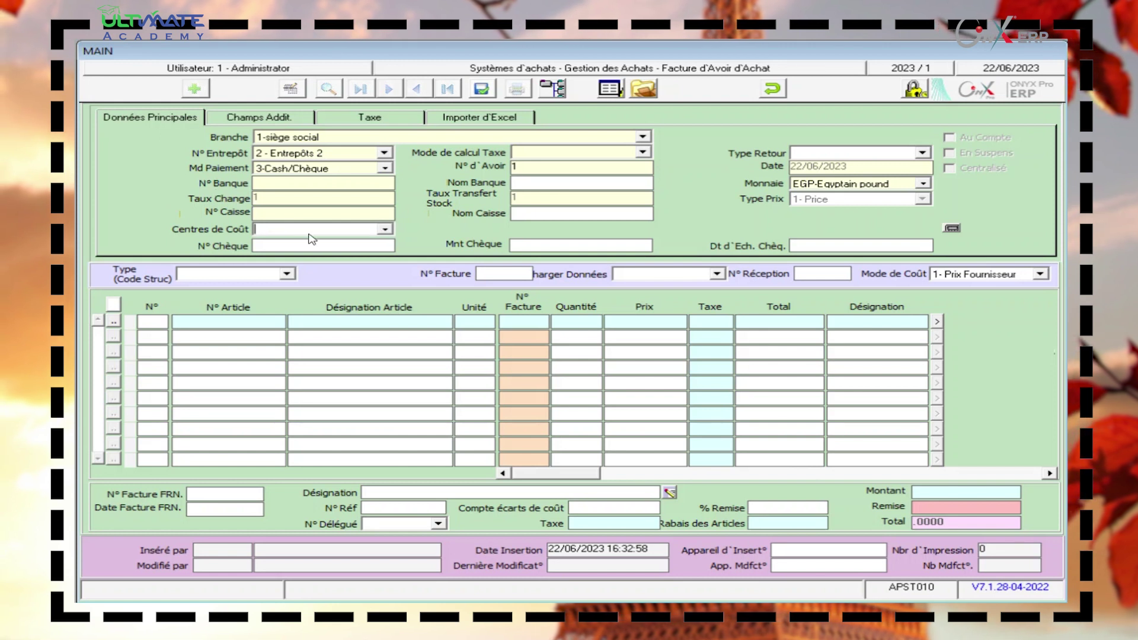
{"action": "left_click", "coordinate": [385, 229]}
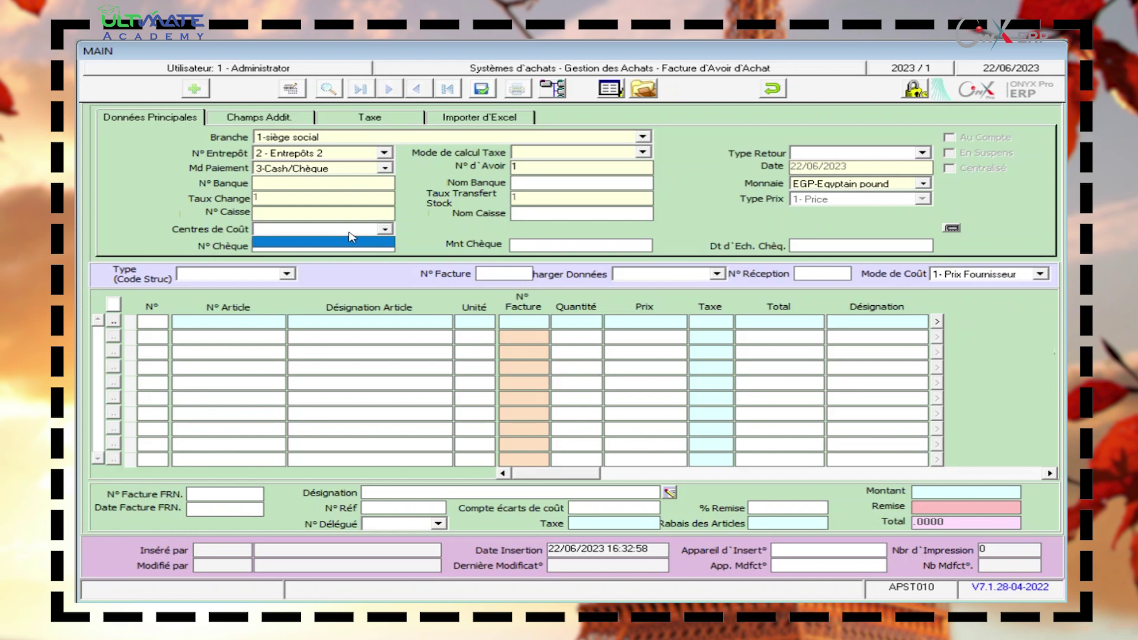
{"action": "left_click", "coordinate": [289, 246]}
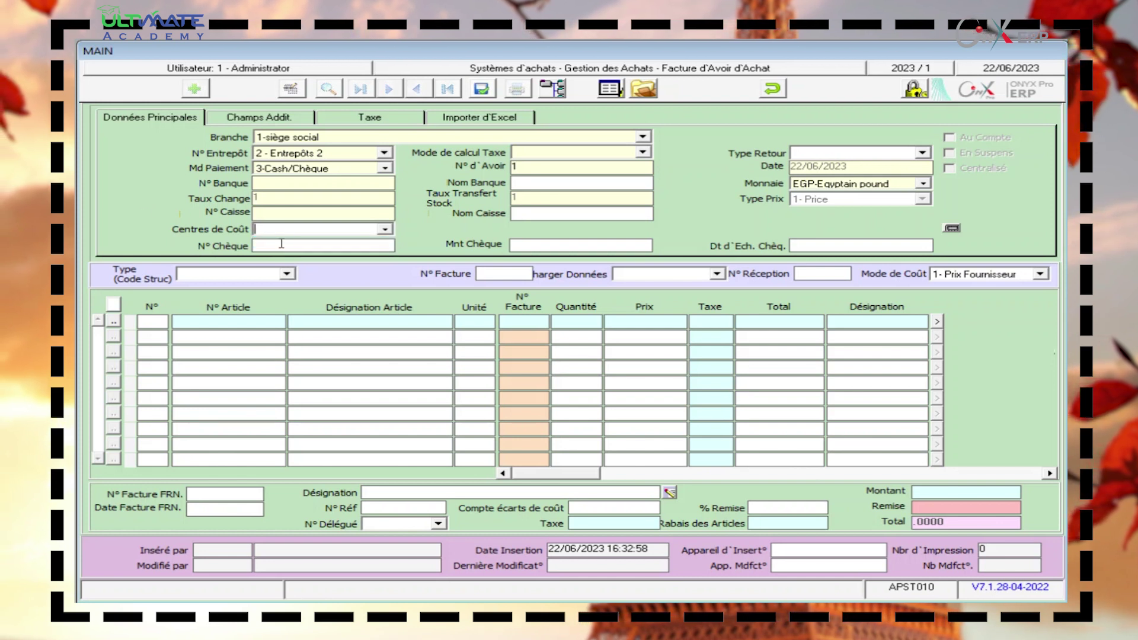
{"action": "left_click", "coordinate": [212, 322]}
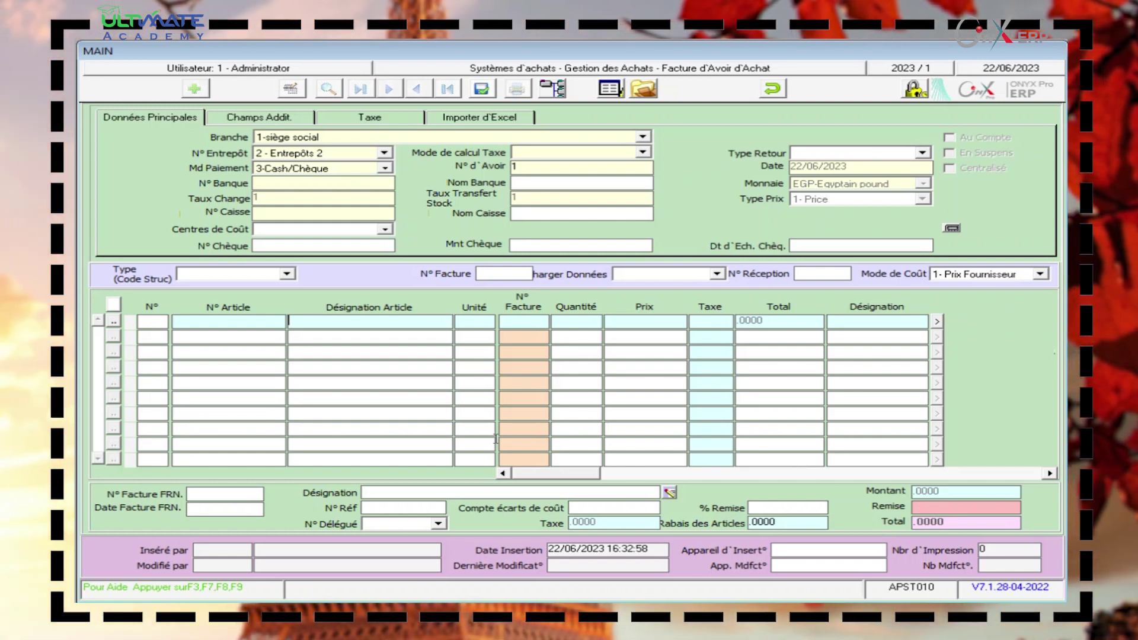
Discard the purchase credit note and close the Facture d'Avoir d'Achat form.
{"action": "left_click", "coordinate": [772, 89]}
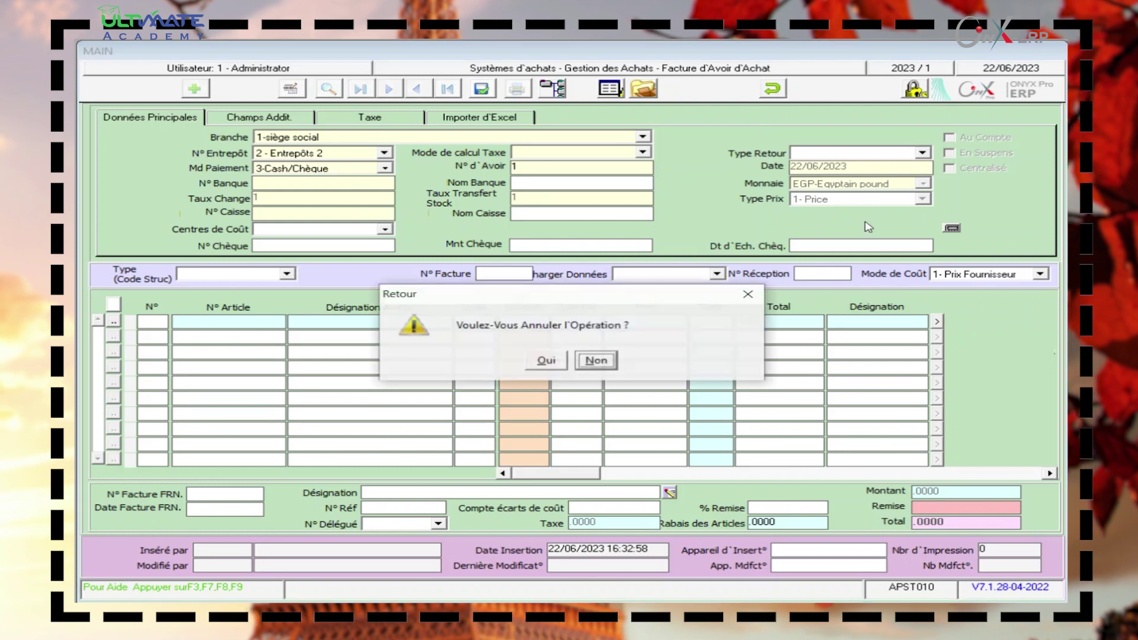
{"action": "key", "text": "Left"}
{"action": "key", "text": "Return"}
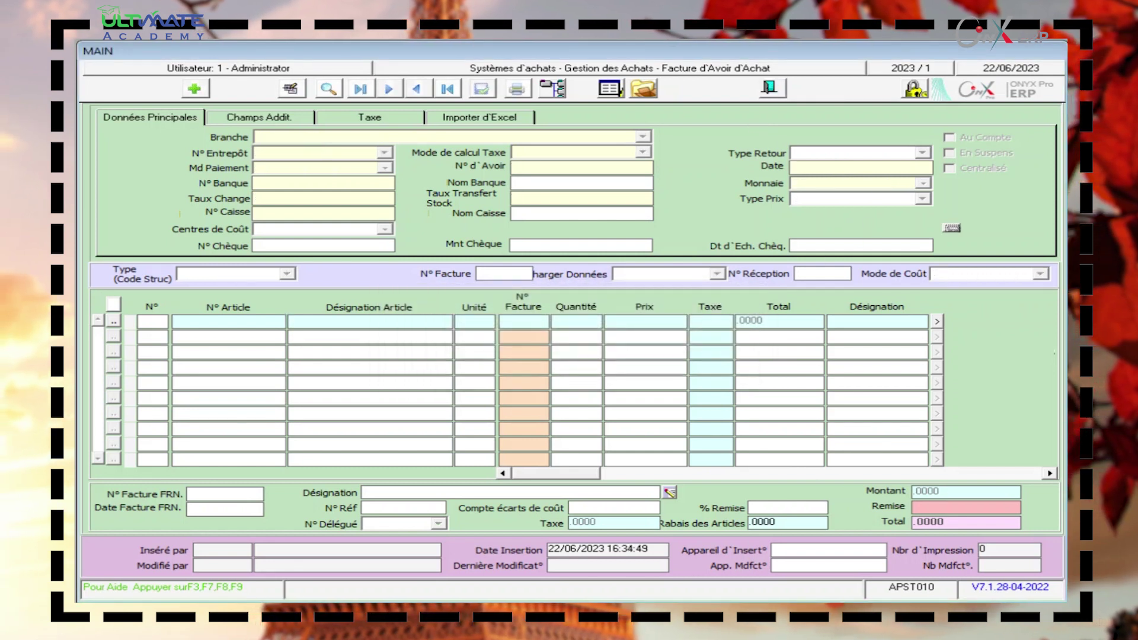
{"action": "left_click", "coordinate": [773, 93]}
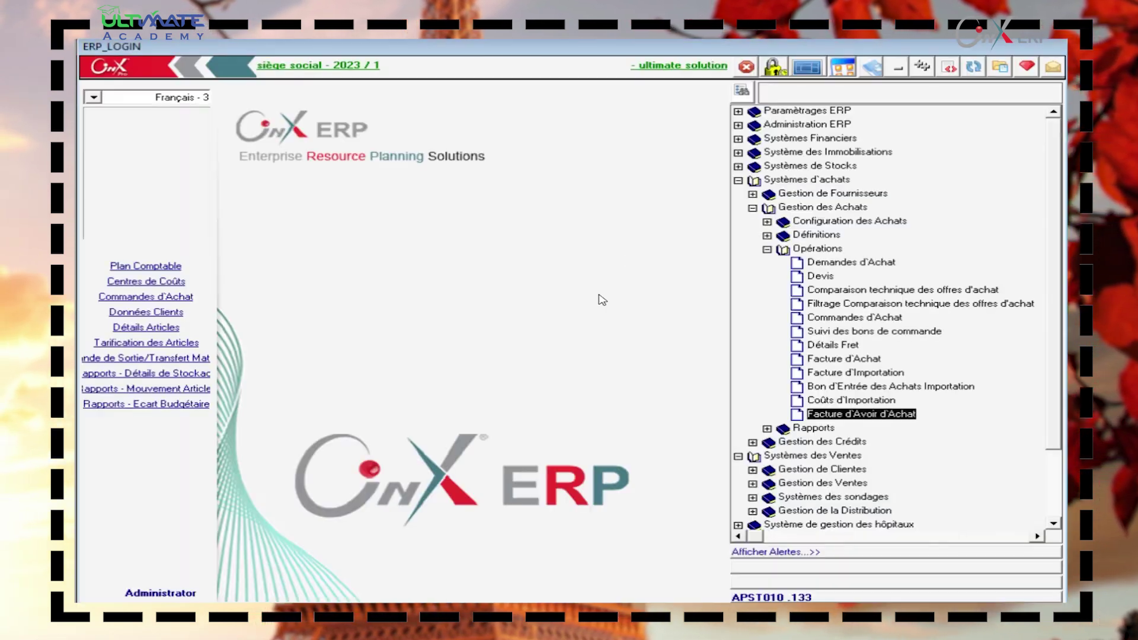